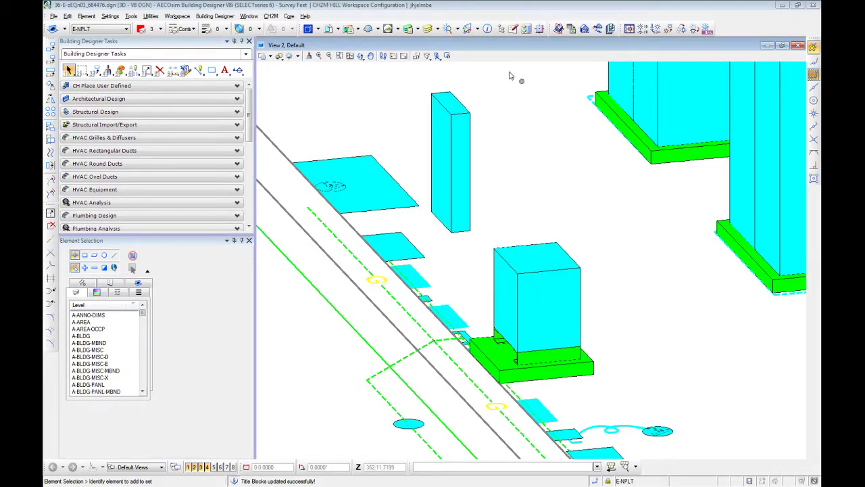
# Tile Views 1–4 so the Top, Default 3D, Front and Right views appear side by side
pyautogui.click(249, 15)
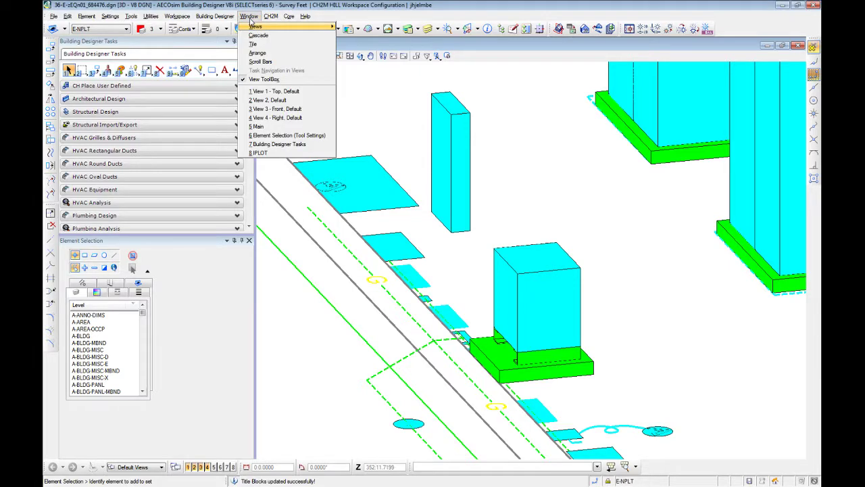
pyautogui.click(261, 45)
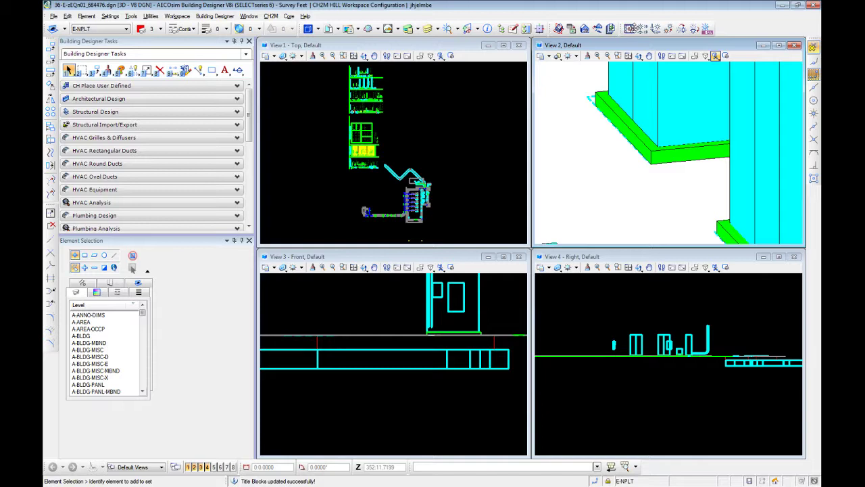
# Open the Compound Cell Manager in Replace Compound Cell mode and move its dialog aside
pyautogui.click(627, 28)
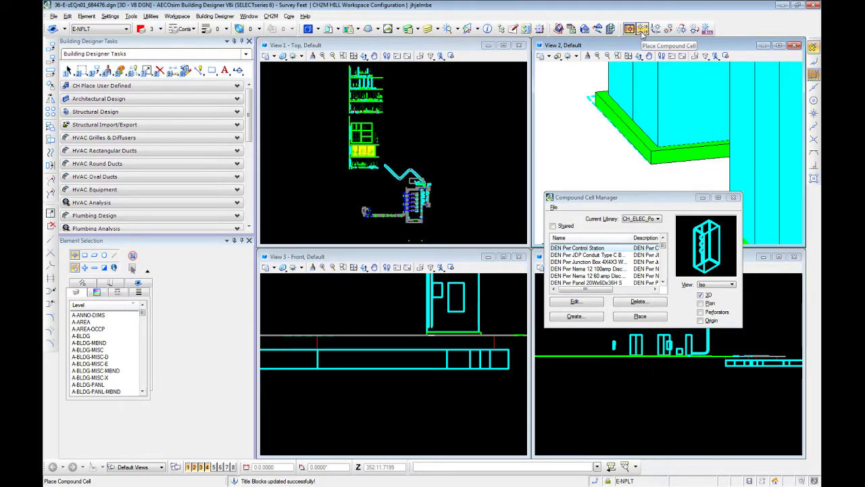
pyautogui.click(642, 30)
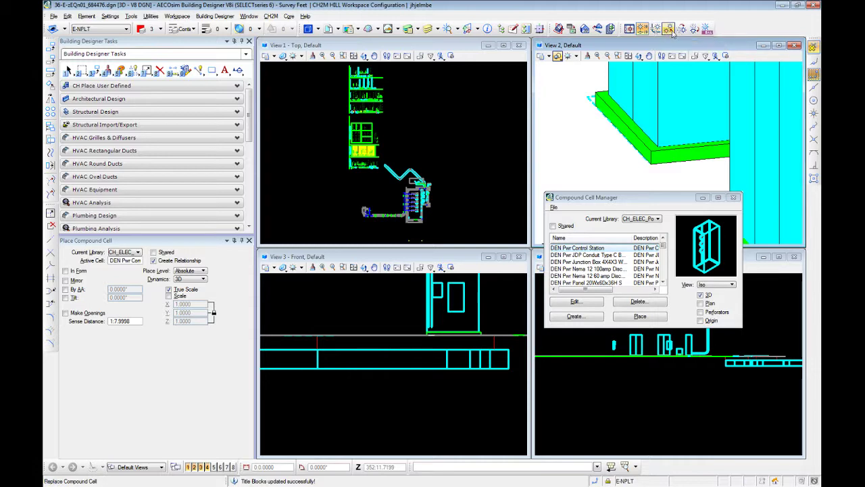
pyautogui.click(668, 28)
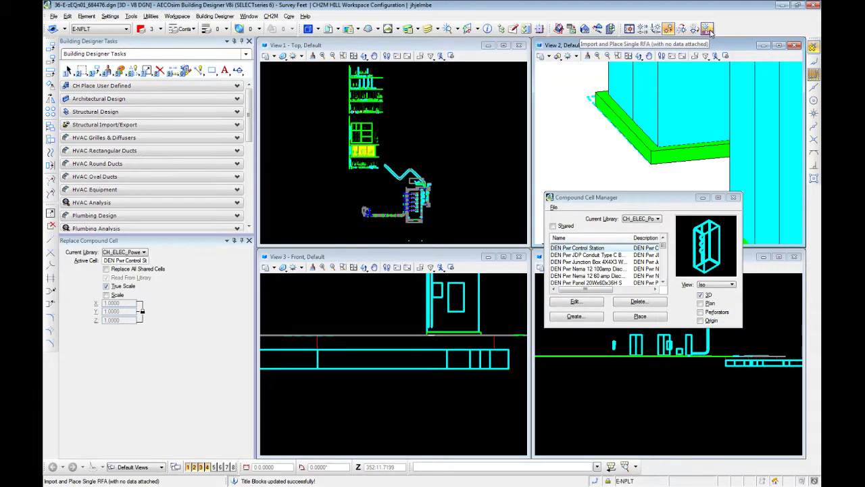
pyautogui.moveTo(613, 198); pyautogui.dragTo(354, 86)
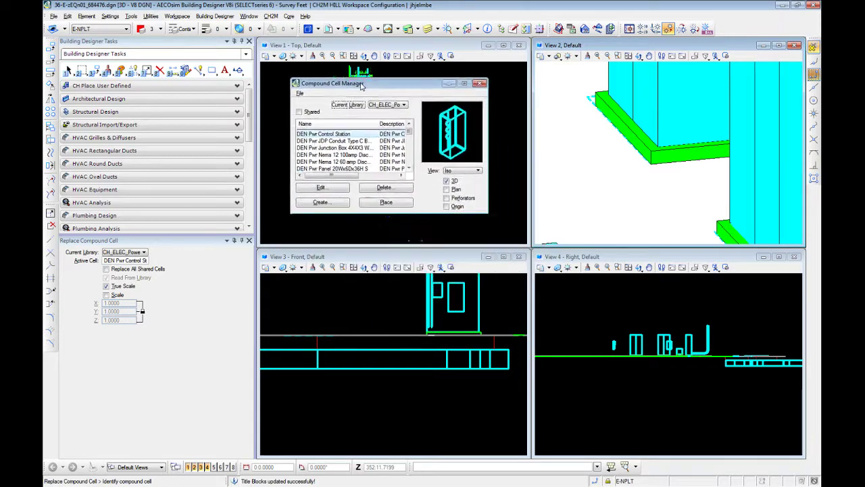
# Drop down the Current Library list and scroll through the available .bxc cell libraries
pyautogui.click(393, 106)
pyautogui.scroll(2, 333, 114)
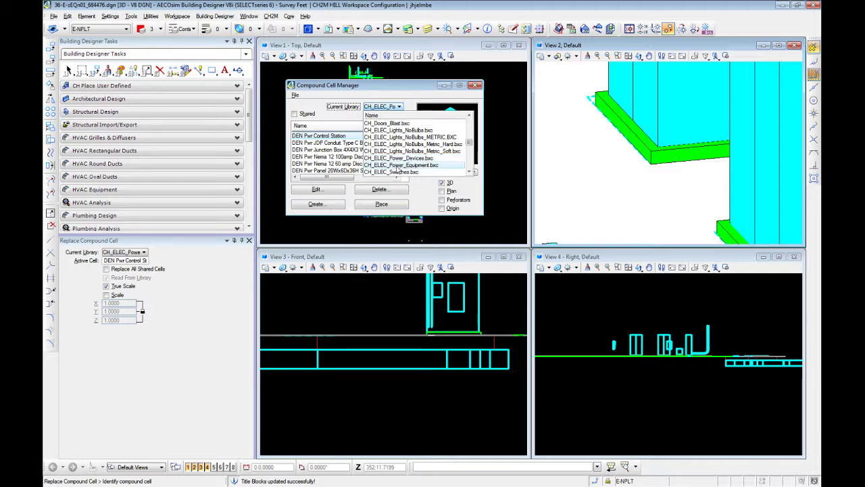
pyautogui.scroll(-1, 428, 169)
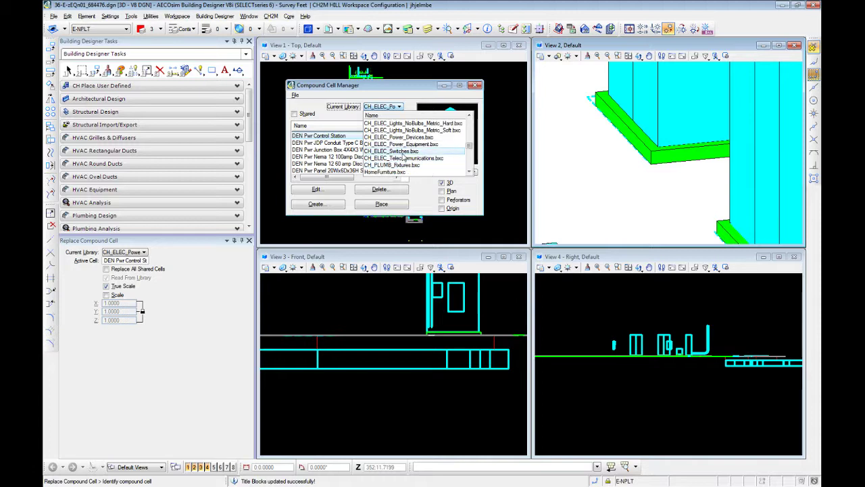
# Load CH_ELEC_Switches, then CH_ELEC_Power_Devices, and scroll through its cells
pyautogui.click(404, 152)
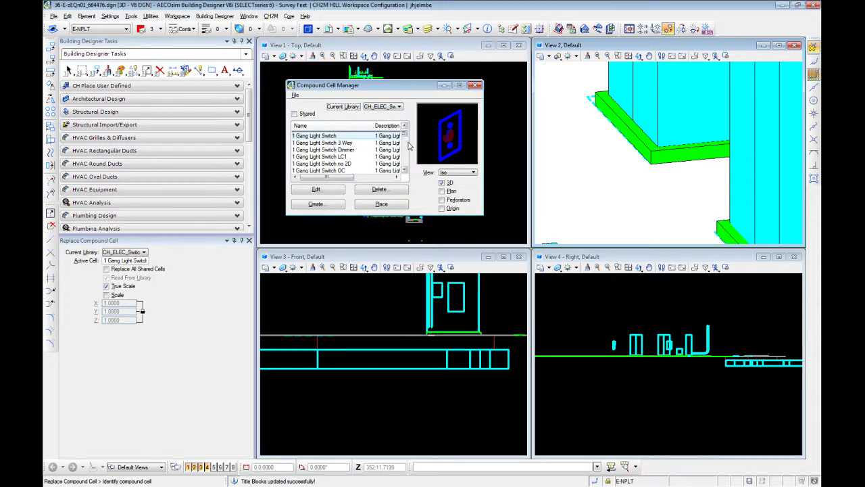
pyautogui.click(397, 106)
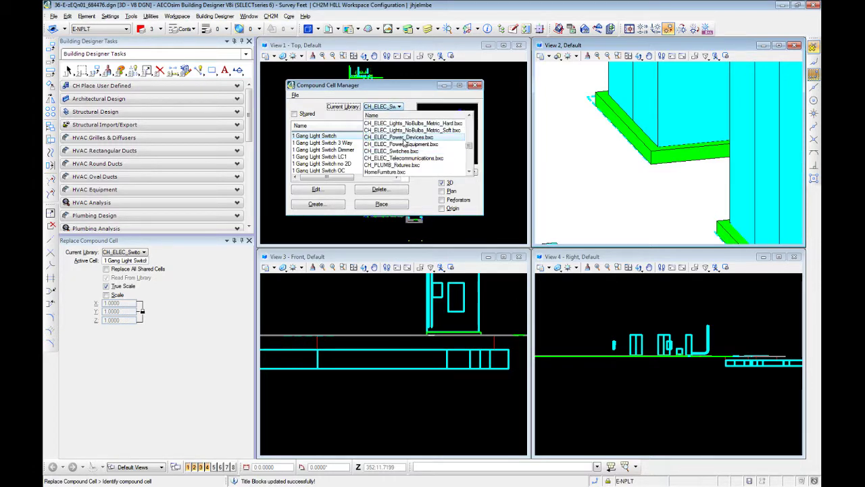
pyautogui.click(404, 145)
pyautogui.scroll(-5, 371, 165)
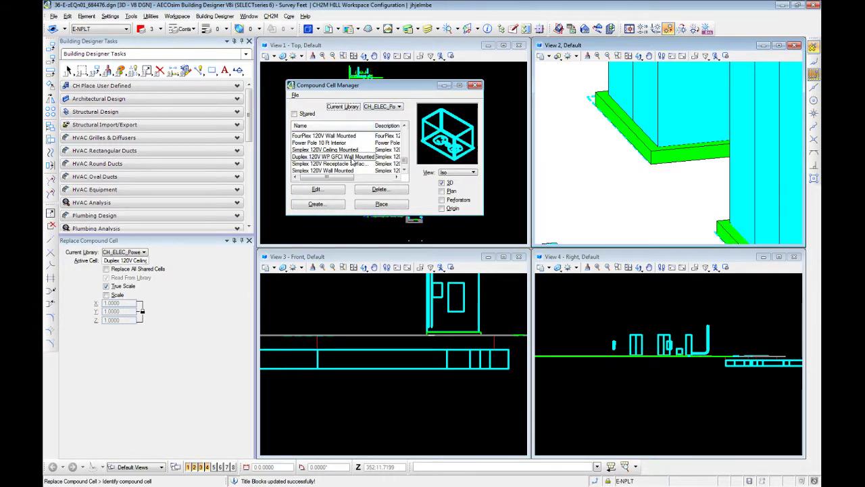
pyautogui.scroll(5, 371, 162)
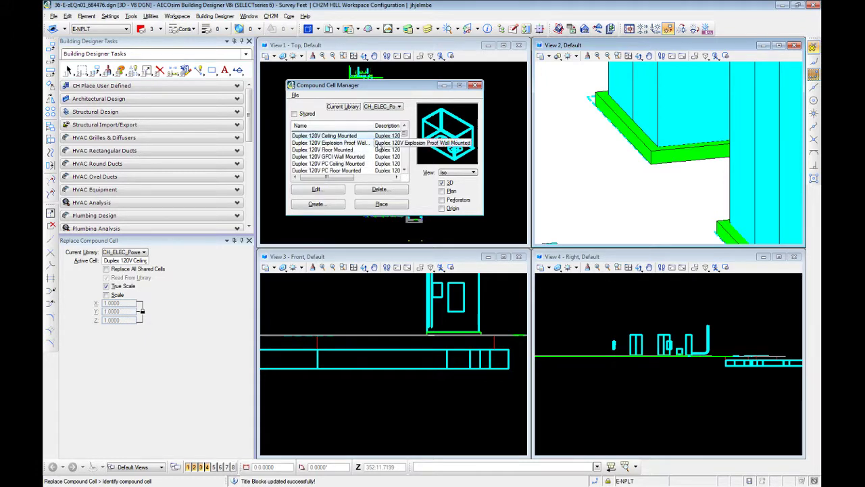
pyautogui.scroll(-2, 373, 148)
pyautogui.scroll(-2, 373, 147)
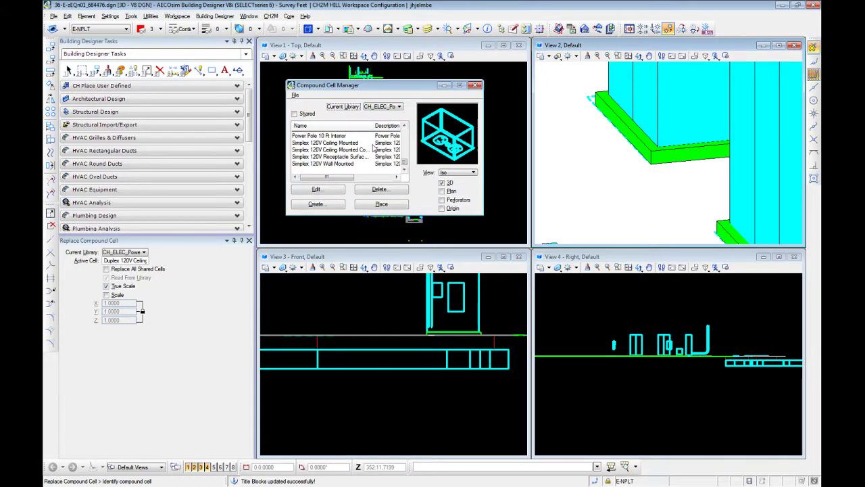
# Switch to CH_ELEC_Telecommunications, browse its cells, then reopen the library list
pyautogui.click(382, 108)
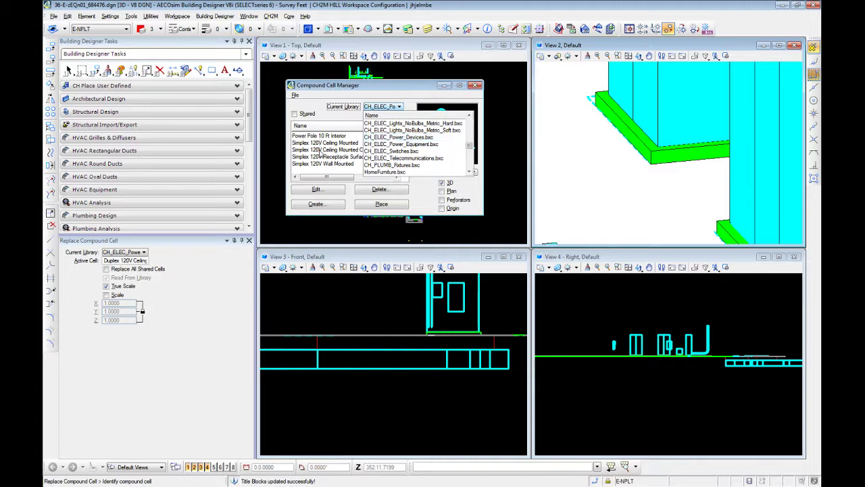
pyautogui.click(406, 159)
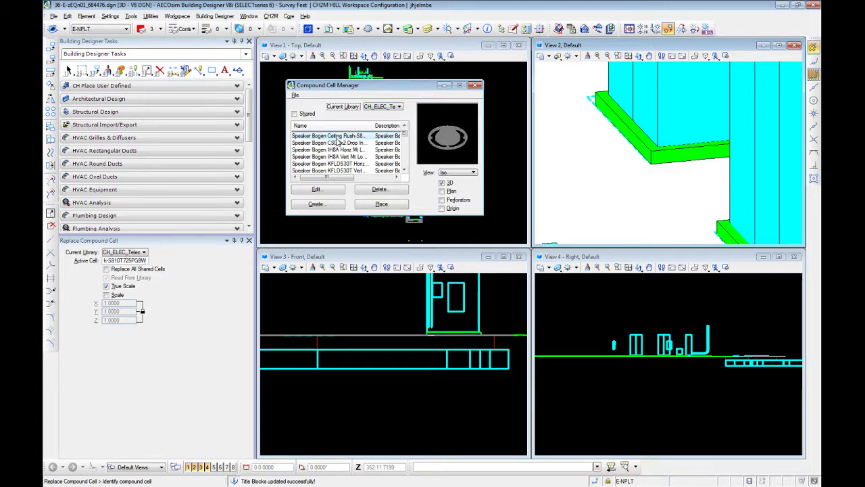
pyautogui.scroll(-10, 338, 145)
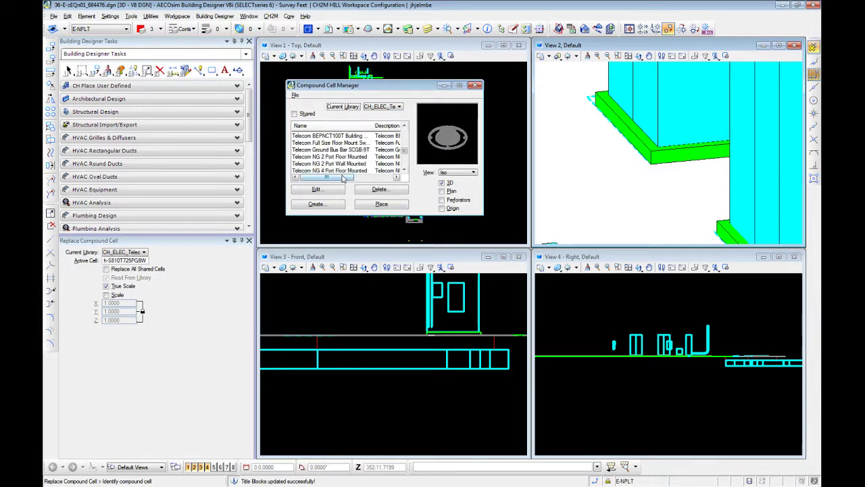
pyautogui.scroll(-8, 348, 159)
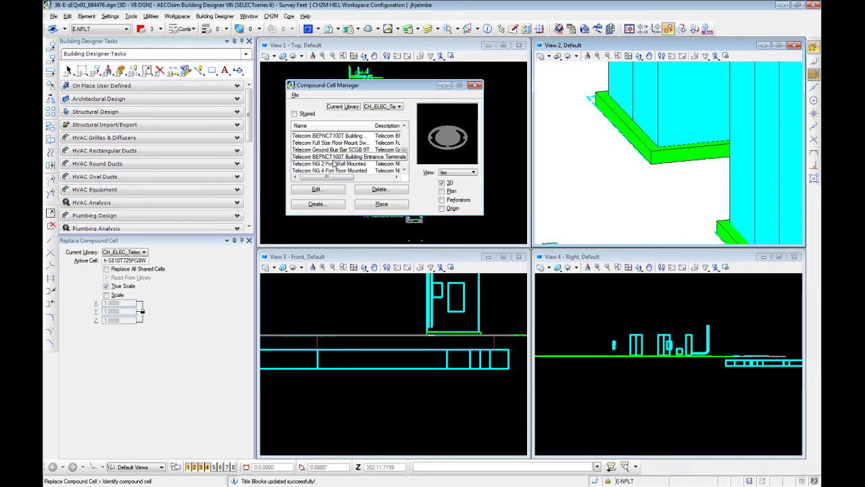
pyautogui.scroll(-5, 348, 162)
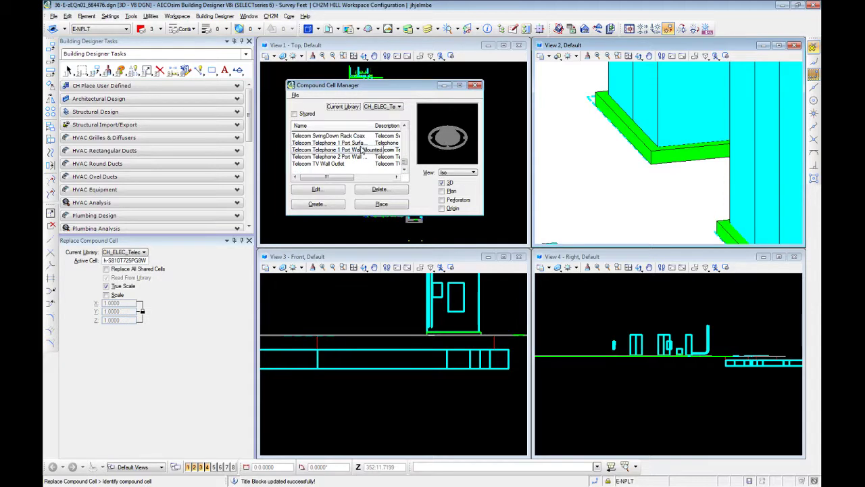
pyautogui.click(390, 107)
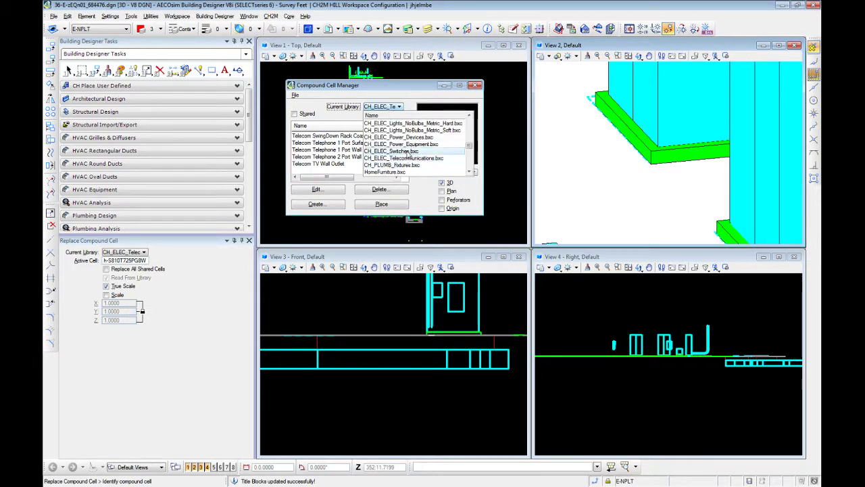
# Load CH_ELEC_Power_Equipment and make Pwr XFMR 24Wx20Dx24H Floor the active cell
pyautogui.click(409, 144)
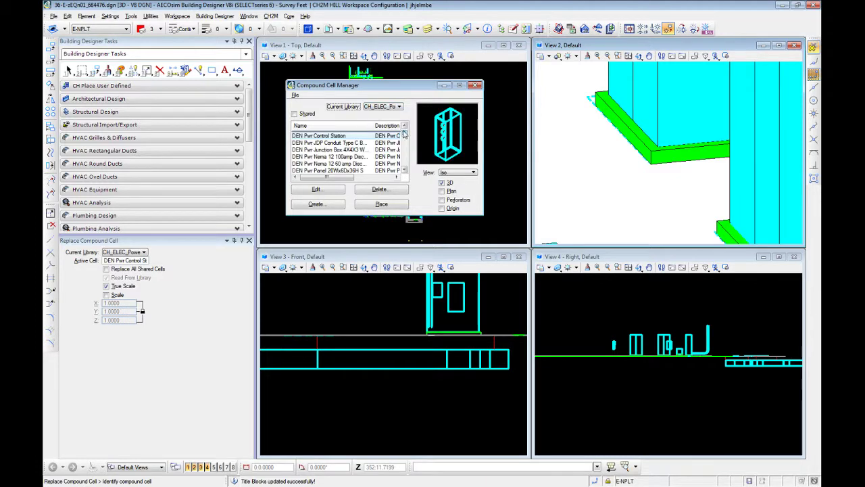
pyautogui.scroll(-5, 405, 144)
pyautogui.scroll(-5, 381, 147)
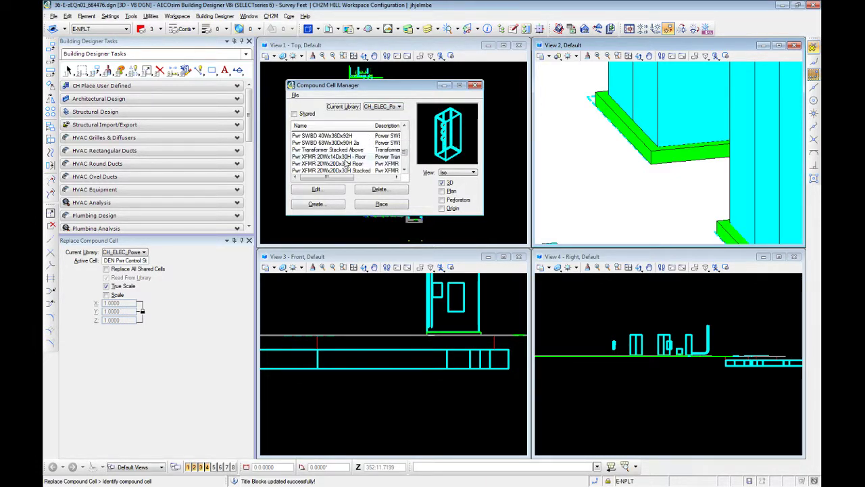
pyautogui.scroll(-1, 324, 159)
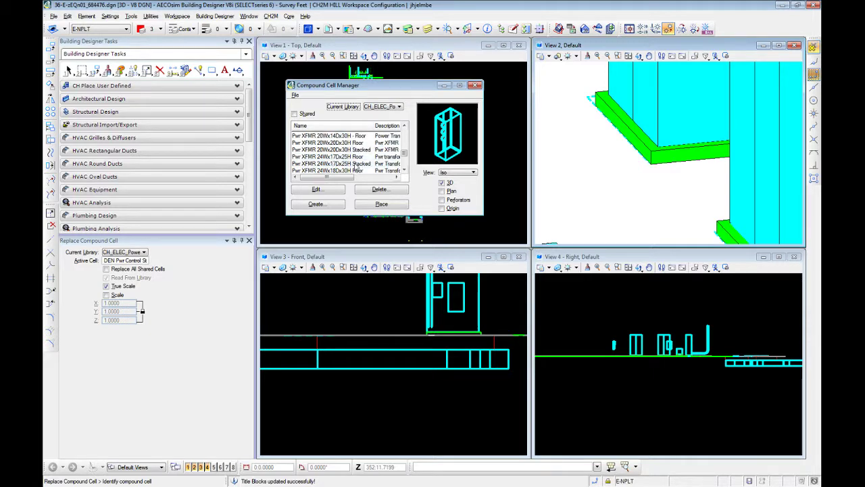
pyautogui.scroll(-1, 354, 167)
pyautogui.click(339, 164)
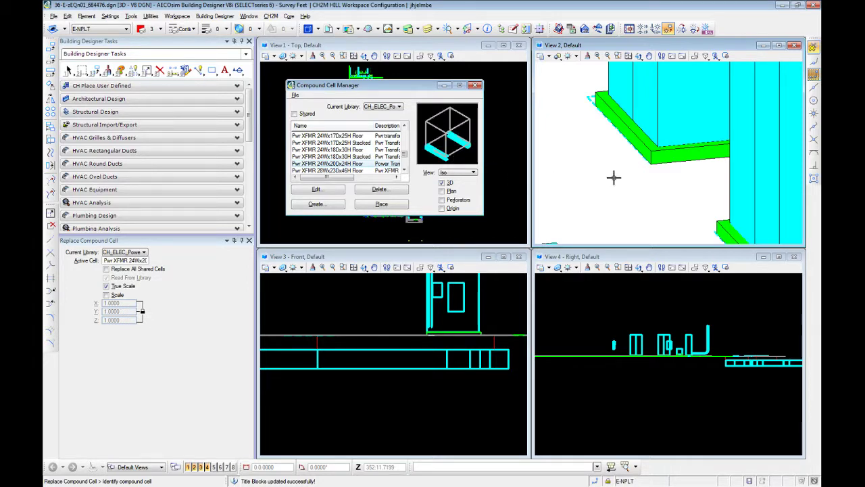
pyautogui.scroll(-3, 627, 169)
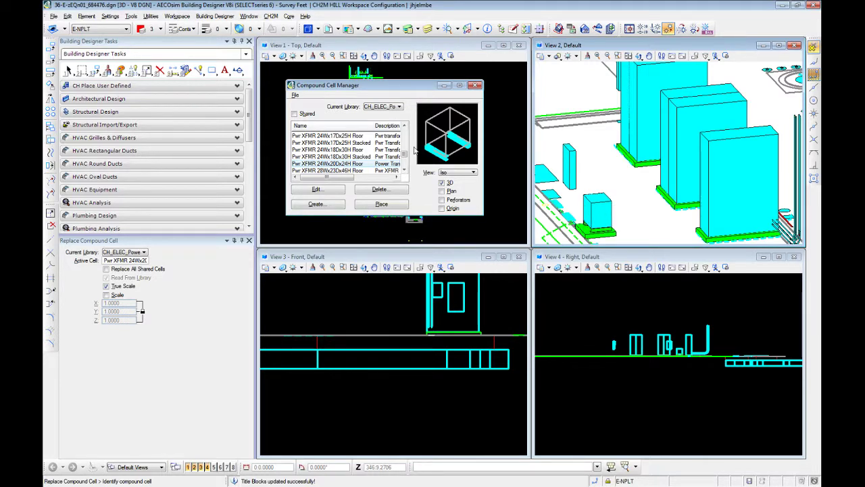
# Place the transformer cell in the top view by setting its insertion point and orientation
pyautogui.click(380, 204)
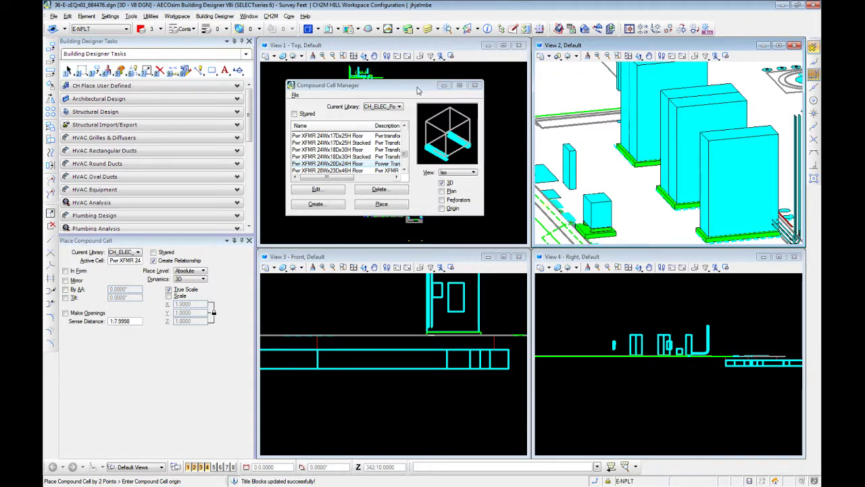
pyautogui.moveTo(417, 90); pyautogui.dragTo(179, 74)
pyautogui.scroll(4, 424, 202)
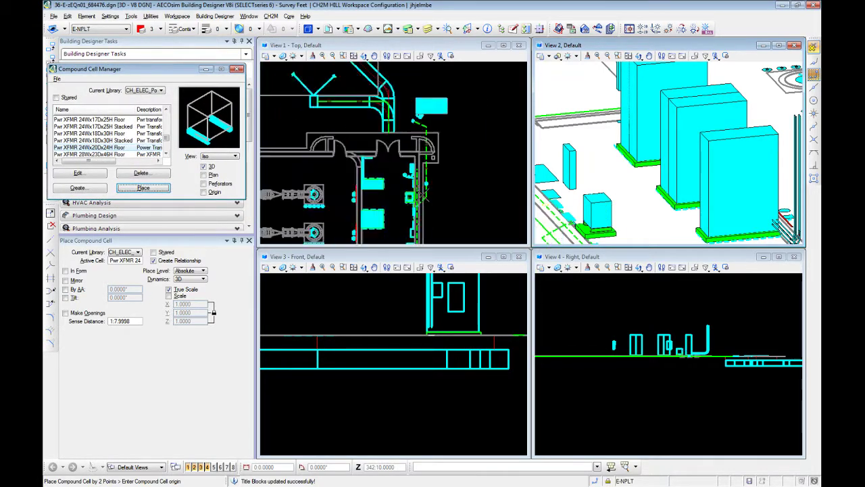
pyautogui.scroll(4, 423, 196)
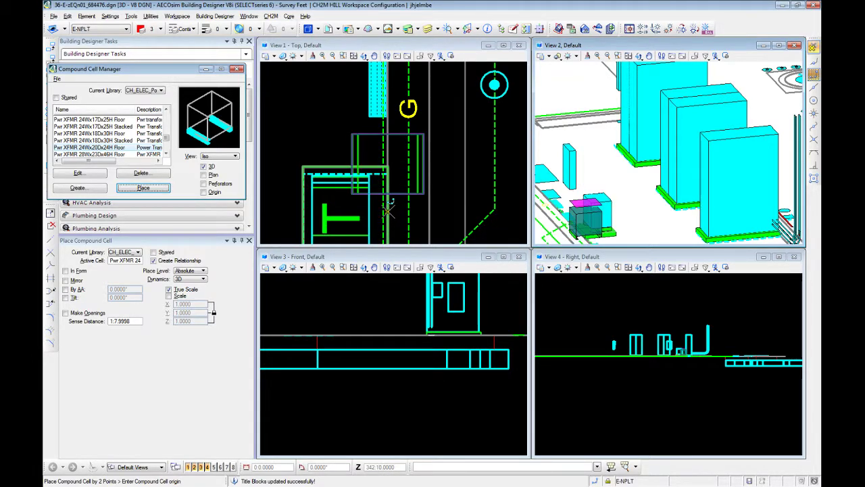
pyautogui.middleClick(391, 203)
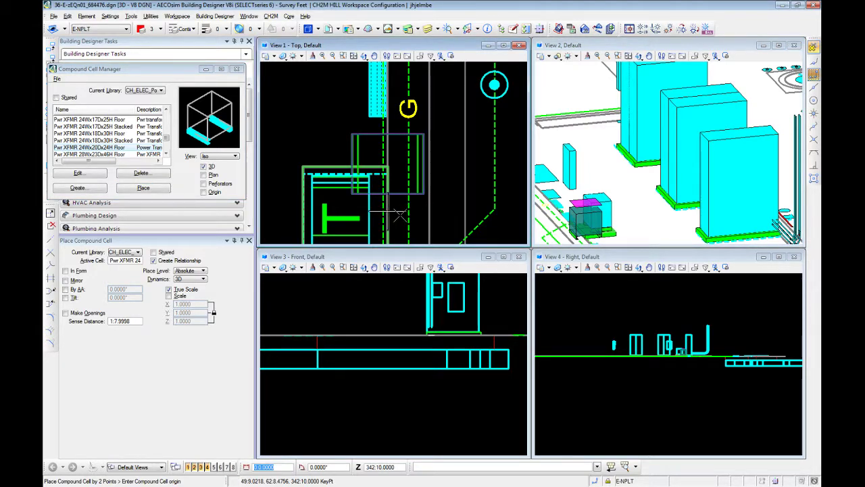
pyautogui.click(402, 211)
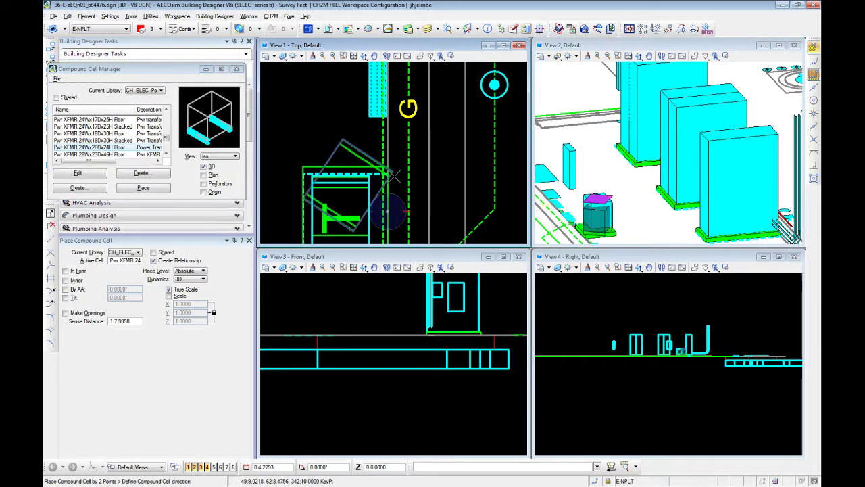
pyautogui.click(389, 138)
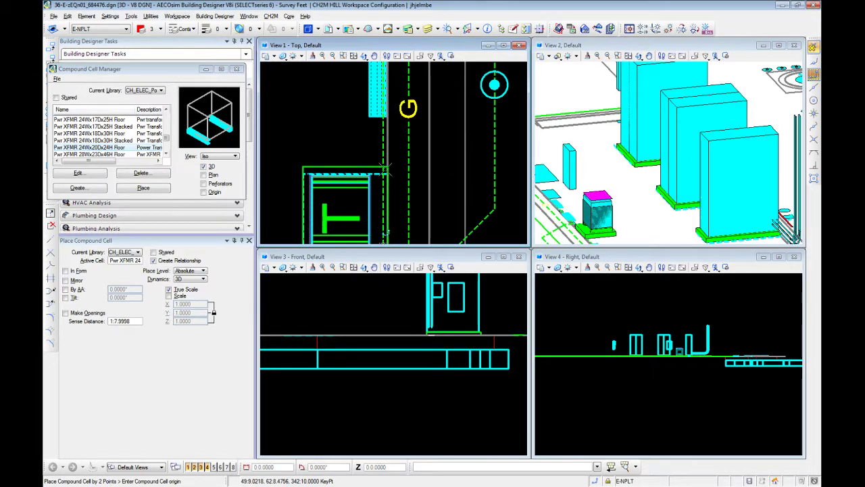
# Exit cell placement and select the newly placed transformer cell
pyautogui.click(308, 136)
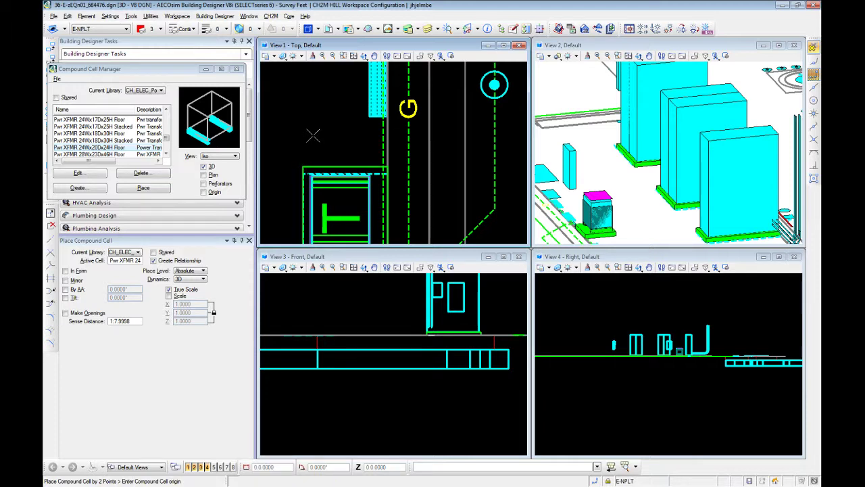
pyautogui.press('Escape')
pyautogui.click(304, 178)
# Move the transformer cell to the left of the existing equipment
pyautogui.rightClick(303, 178)
pyautogui.click(332, 195)
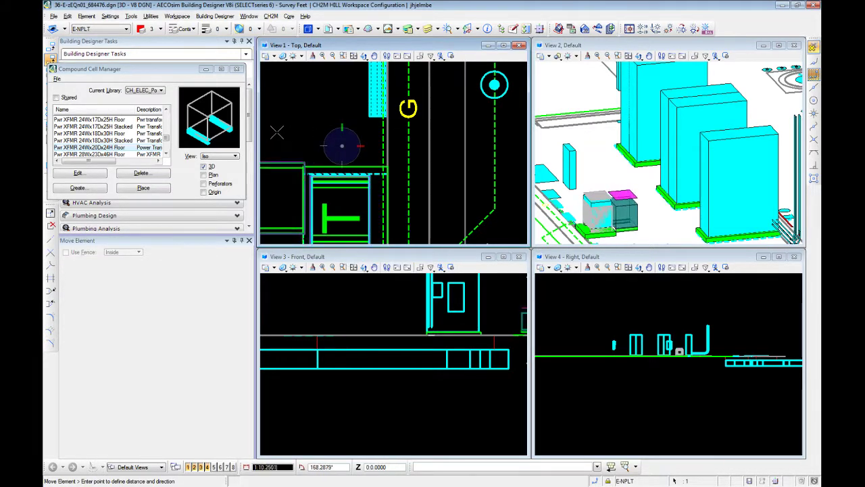
pyautogui.moveTo(269, 139); pyautogui.dragTo(406, 120, button='middle')
pyautogui.click(396, 120)
pyautogui.press('Escape')
# Zoom and orbit the 3D view to inspect the transformer on its pad
pyautogui.scroll(3, 715, 240)
pyautogui.scroll(-2, 612, 218)
pyautogui.scroll(3, 602, 219)
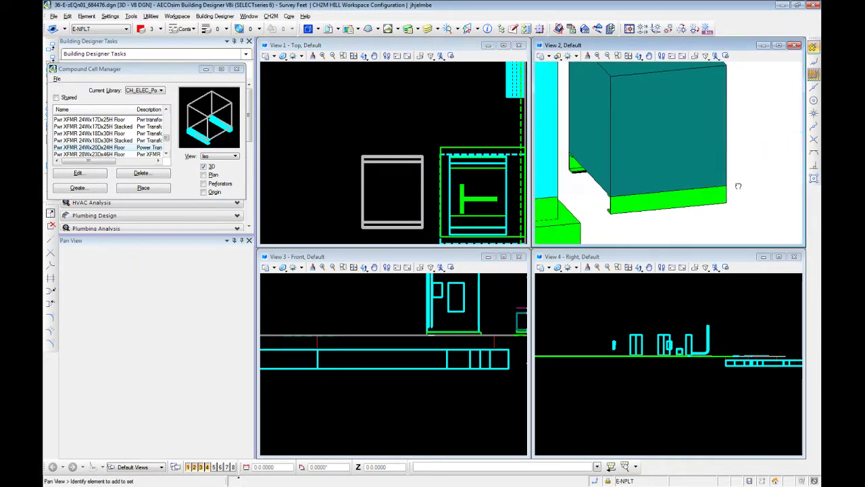
pyautogui.scroll(-4, 693, 192)
pyautogui.scroll(3, 693, 193)
pyautogui.keyDown('shift'); pyautogui.moveTo(693, 193); pyautogui.dragTo(745, 189, button='middle'); pyautogui.keyUp('shift')
pyautogui.scroll(2, 745, 202)
pyautogui.press('Escape')
pyautogui.scroll(5, 764, 216)
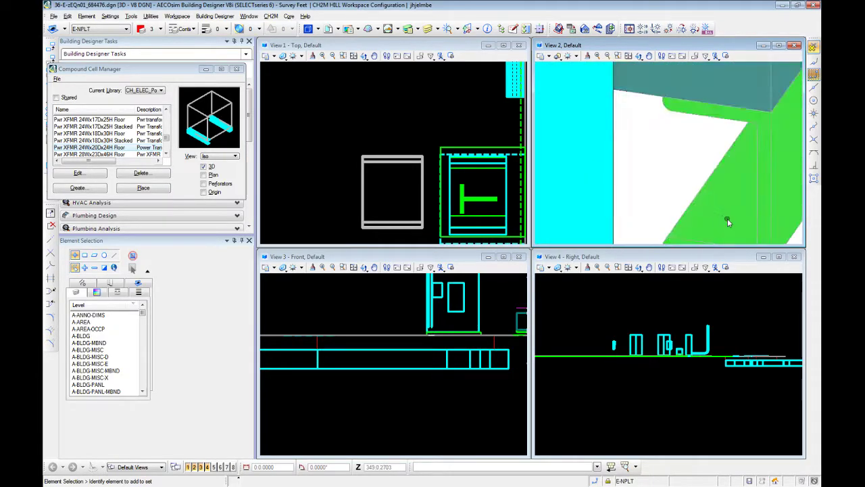
pyautogui.scroll(-4, 782, 228)
pyautogui.keyDown('shift'); pyautogui.moveTo(782, 227); pyautogui.dragTo(629, 243, button='middle'); pyautogui.keyUp('shift')
pyautogui.press('Escape')
pyautogui.scroll(4, 627, 202)
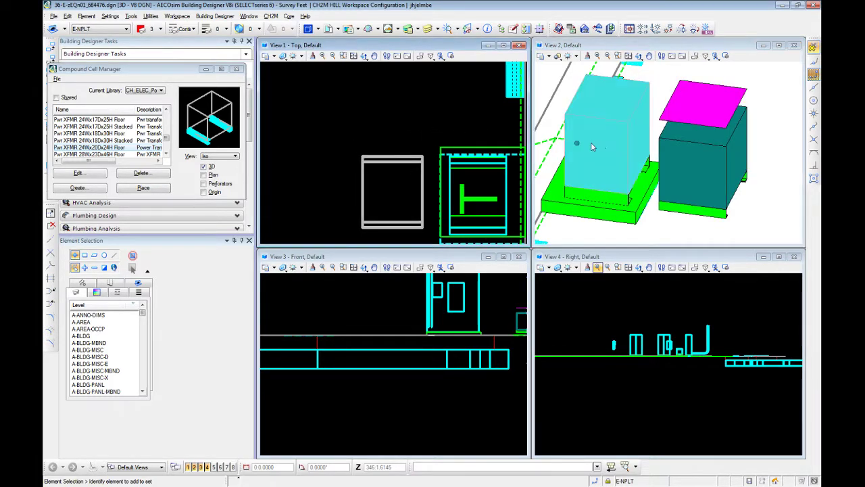
# Select the transformer box to verify its level E-POWR-XFMR, then close the Compound Cell Manager
pyautogui.click(628, 204)
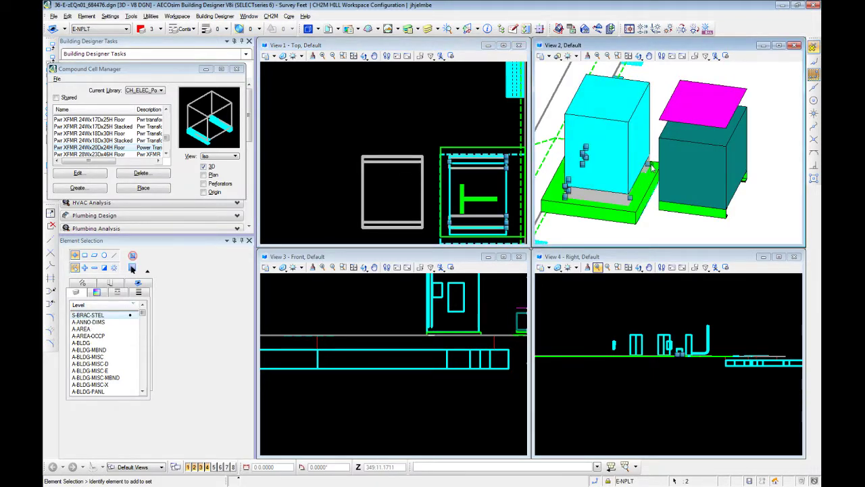
pyautogui.click(622, 154)
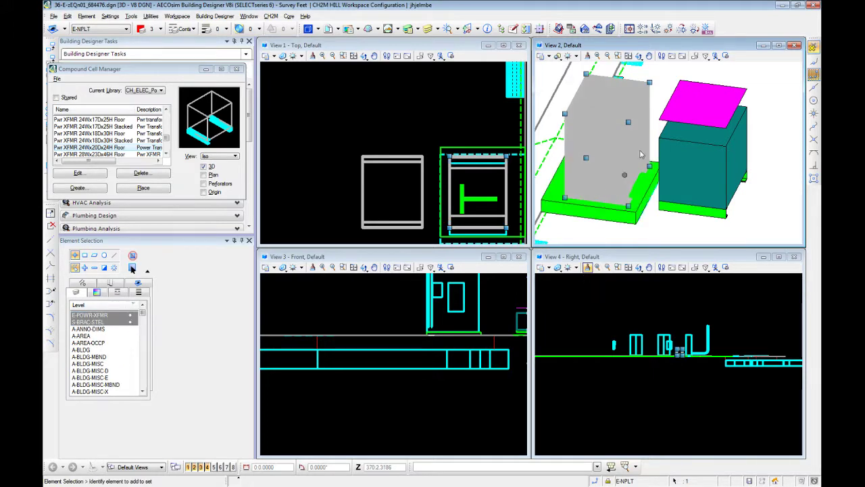
pyautogui.click(649, 72)
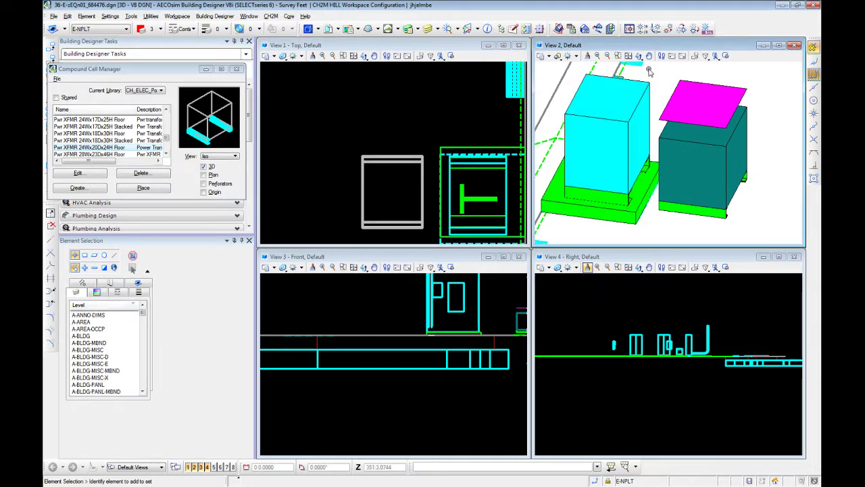
pyautogui.click(632, 110)
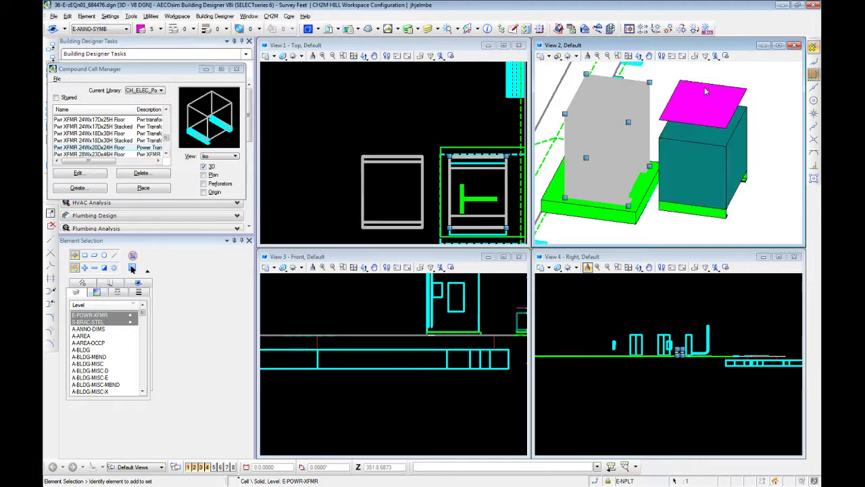
pyautogui.click(206, 68)
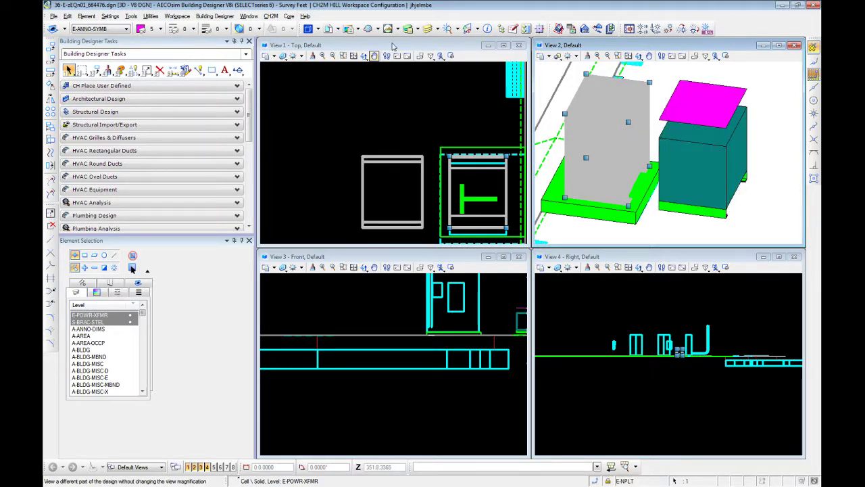
# Draw a rotated rectangular block over the transformer's footprint in the top view
pyautogui.click(211, 71)
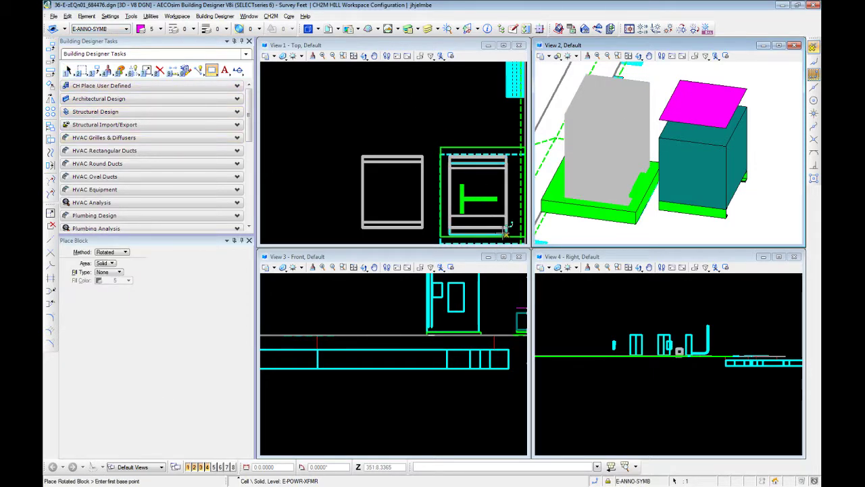
pyautogui.scroll(2, 496, 203)
pyautogui.scroll(-2, 498, 193)
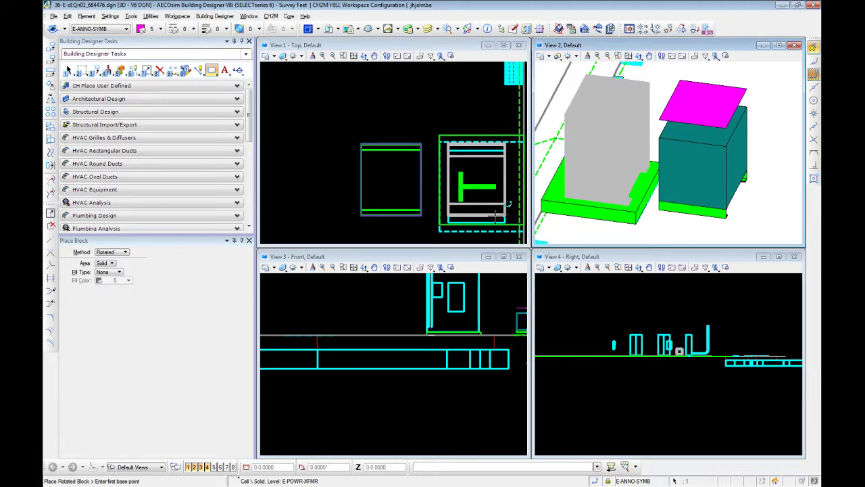
pyautogui.click(497, 215)
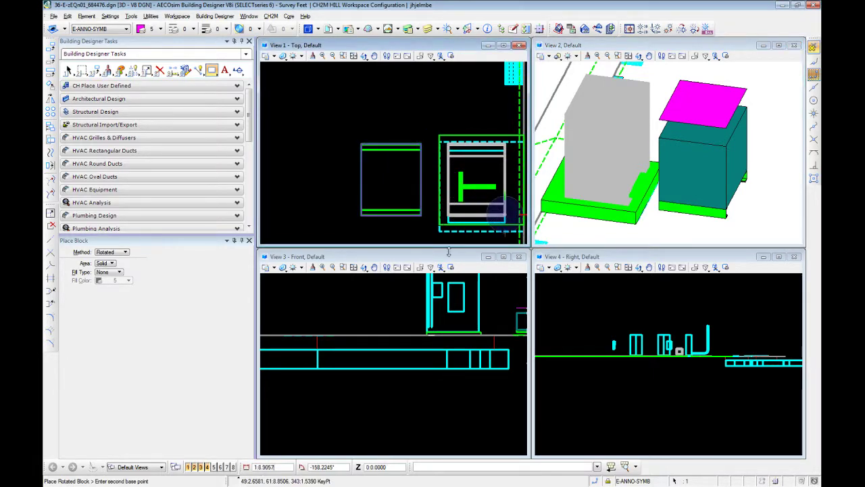
pyautogui.click(431, 213)
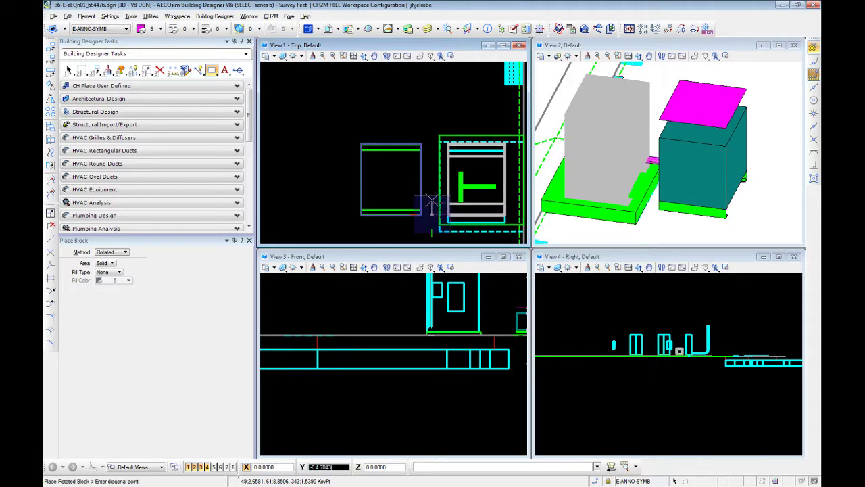
pyautogui.click(449, 146)
pyautogui.press('Escape')
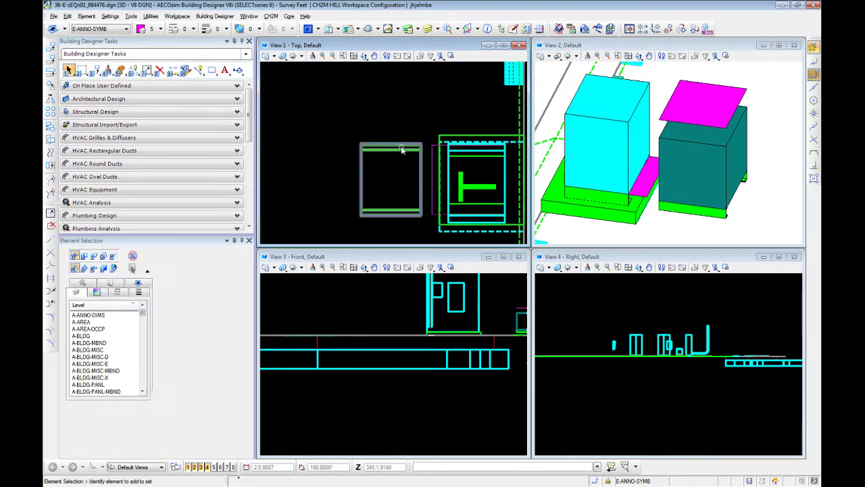
# Move the block up 6 units so it sits on top of the transformer box
pyautogui.press('m')
pyautogui.click(433, 135)
pyautogui.scroll(-2, 422, 237)
pyautogui.scroll(-2, 481, 306)
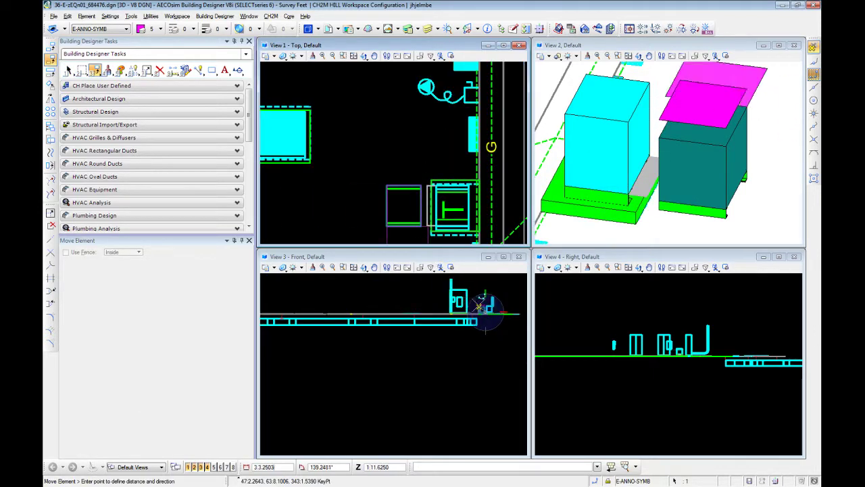
pyautogui.scroll(4, 482, 305)
pyautogui.moveTo(389, 281); pyautogui.dragTo(391, 305, button='middle')
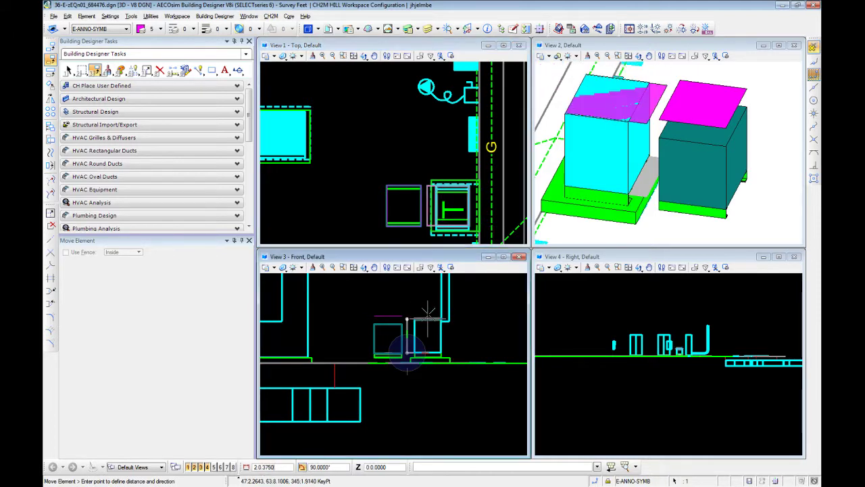
pyautogui.write('+')
pyautogui.write('6')
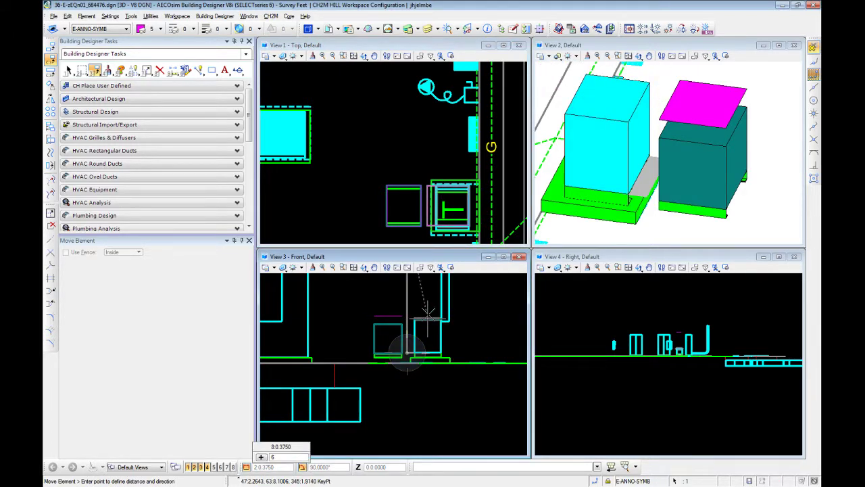
pyautogui.press('BackSpace')
pyautogui.write(':6')
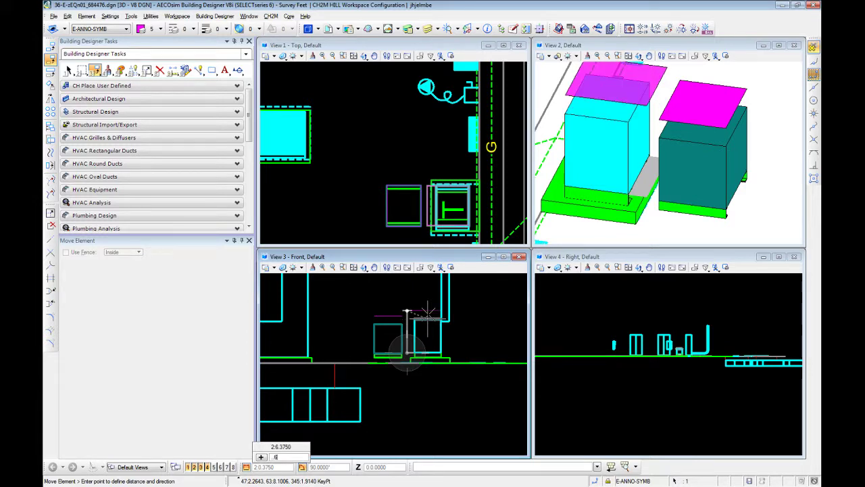
pyautogui.press('Return')
pyautogui.click(406, 311)
pyautogui.press('Escape')
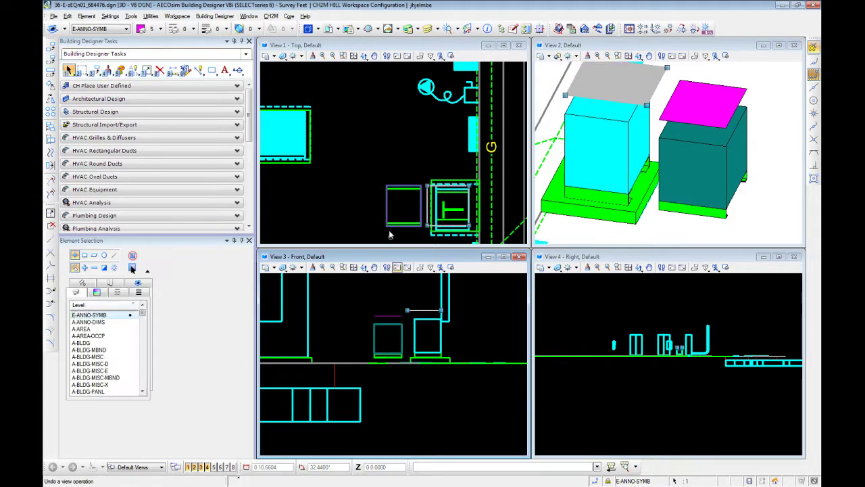
pyautogui.scroll(2, 446, 191)
pyautogui.scroll(2, 446, 191)
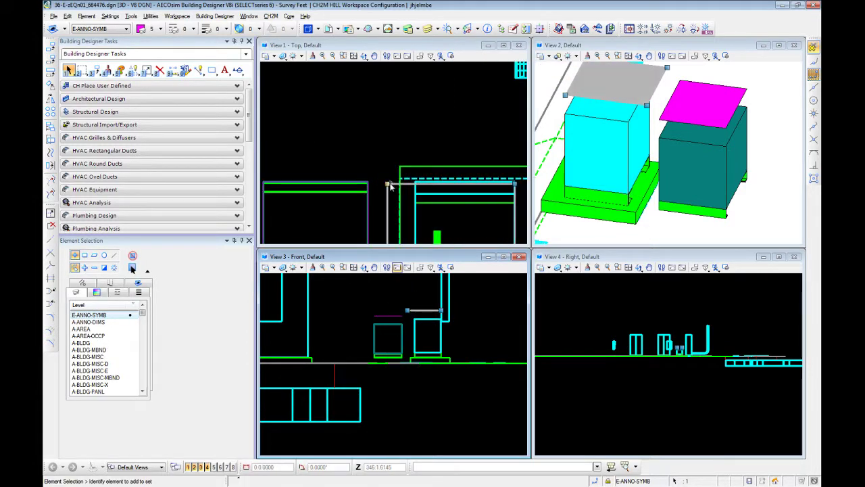
pyautogui.click(387, 184)
pyautogui.rightClick(397, 186)
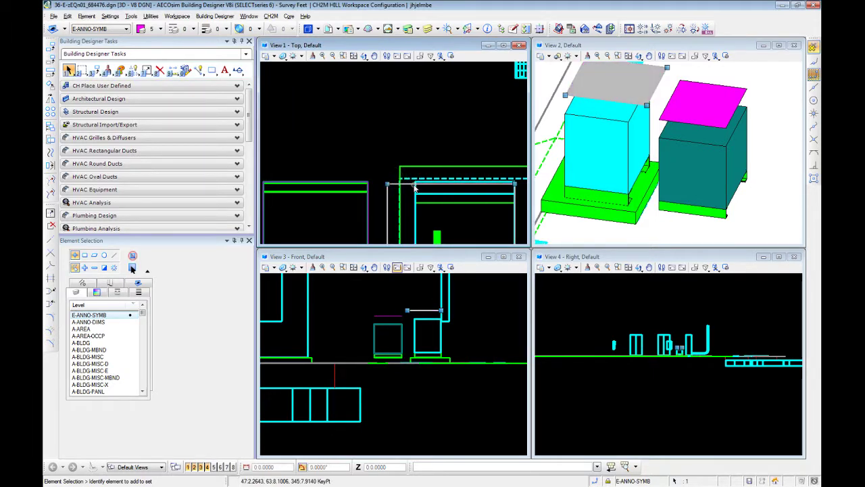
pyautogui.click(388, 184)
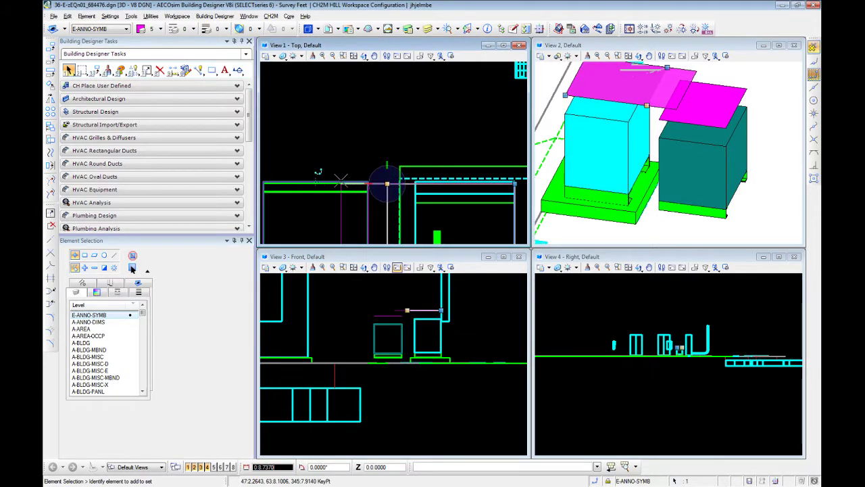
pyautogui.click(410, 205)
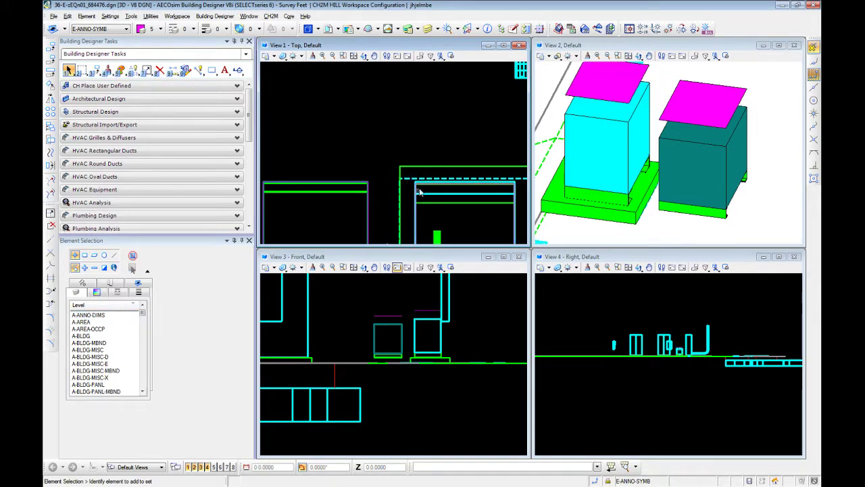
pyautogui.scroll(3, 423, 187)
pyautogui.scroll(-2, 609, 151)
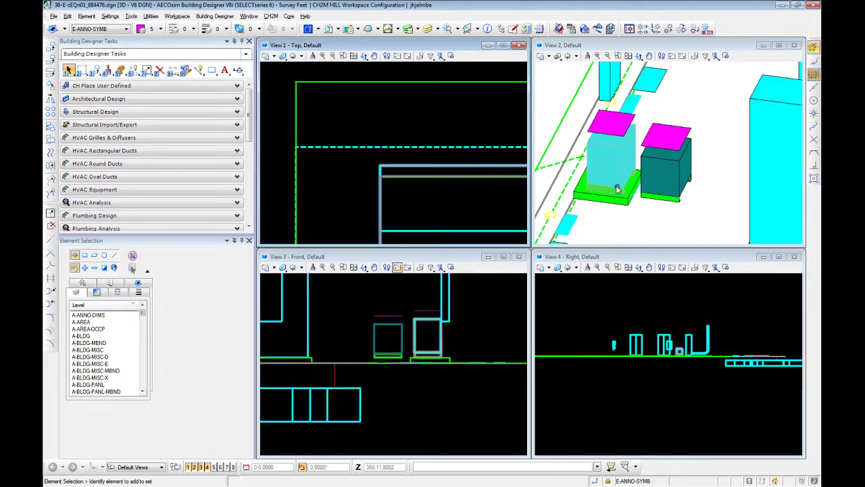
pyautogui.scroll(-3, 467, 185)
pyautogui.moveTo(429, 180); pyautogui.dragTo(417, 146, button='middle')
pyautogui.rightClick(417, 145)
pyautogui.scroll(-5, 422, 207)
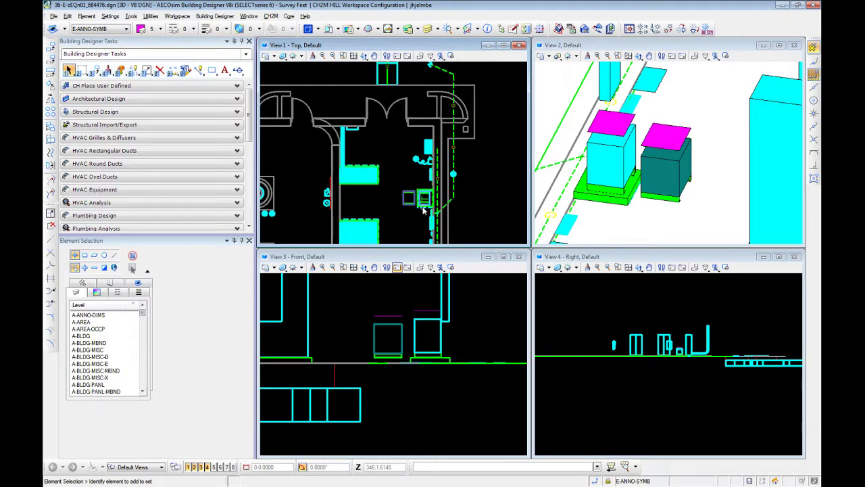
# Review the list of attached reference files, then close it
pyautogui.scroll(6, 332, 170)
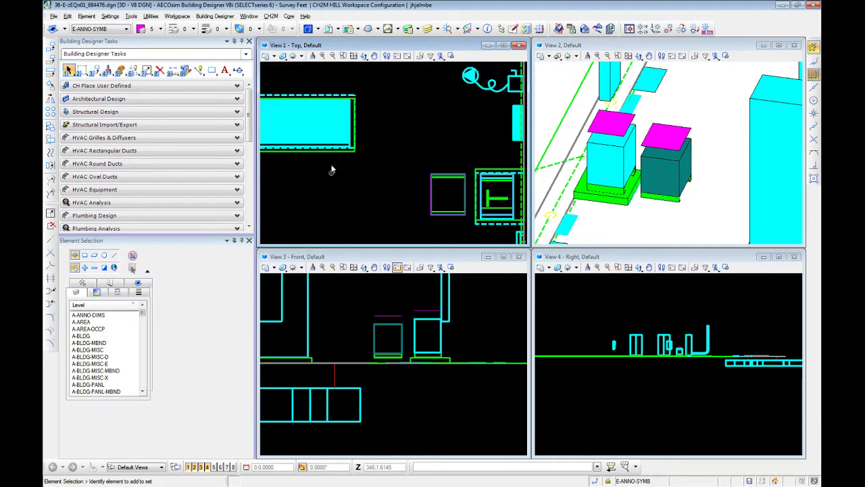
pyautogui.click(329, 27)
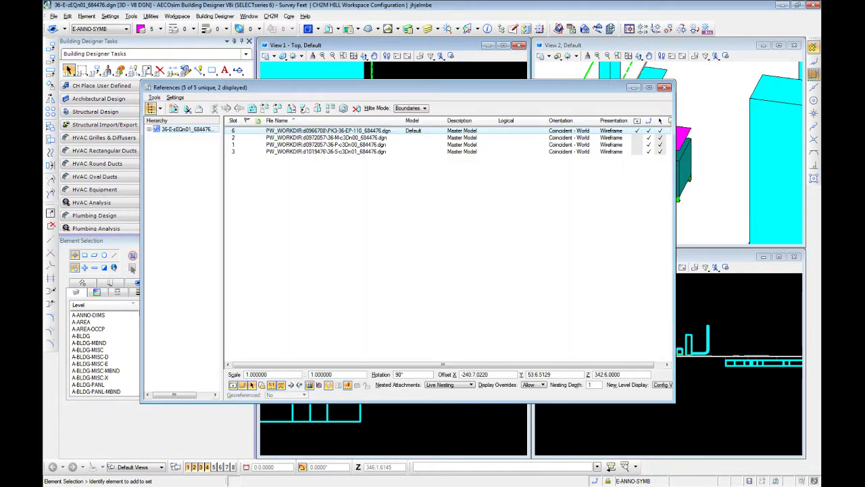
pyautogui.click(666, 87)
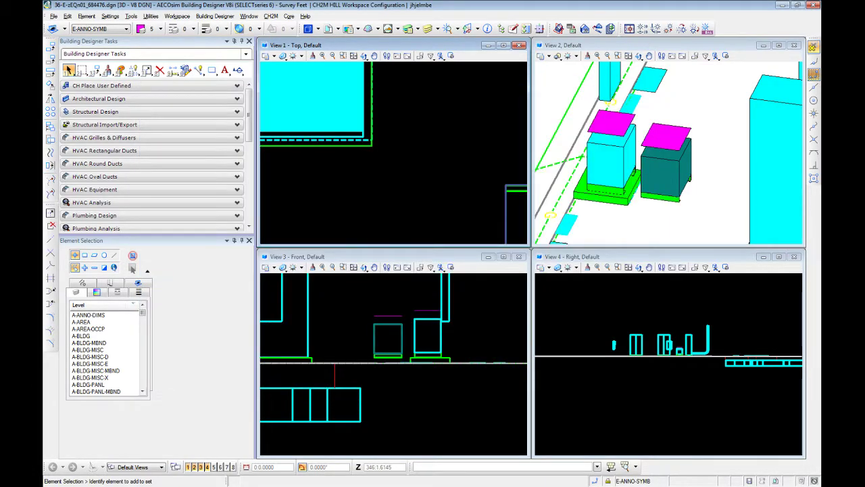
# Select the E-POWR-SWBD switchboard element and begin repositioning its reference
pyautogui.scroll(-4, 416, 132)
pyautogui.scroll(5, 460, 142)
pyautogui.scroll(-3, 461, 141)
pyautogui.scroll(2, 419, 181)
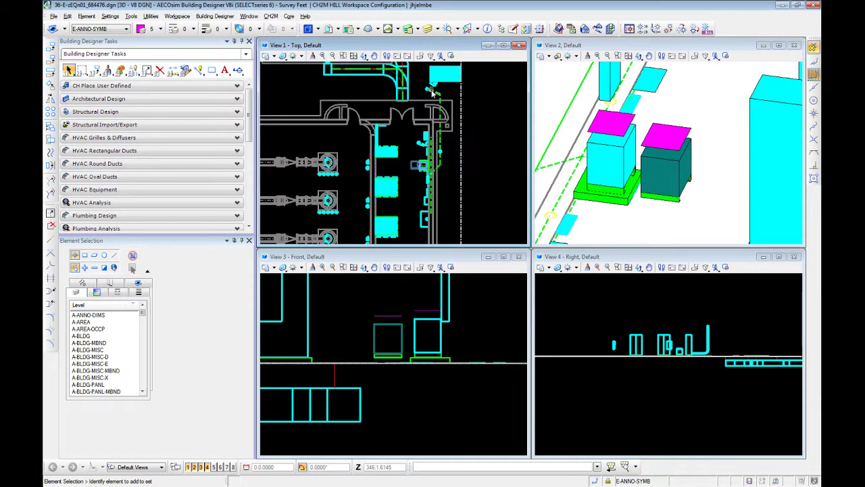
pyautogui.scroll(5, 420, 182)
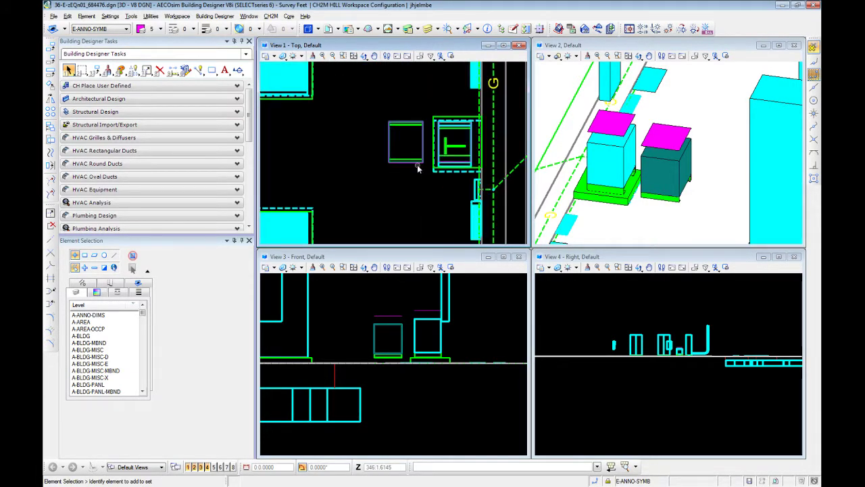
pyautogui.click(458, 173)
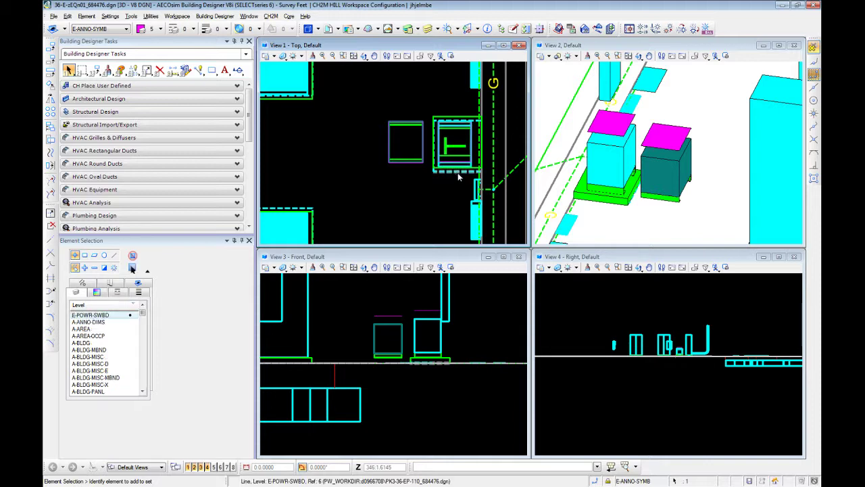
pyautogui.scroll(3, 455, 115)
pyautogui.click(50, 46)
pyautogui.click(296, 56)
pyautogui.scroll(-3, 371, 187)
pyautogui.scroll(4, 300, 123)
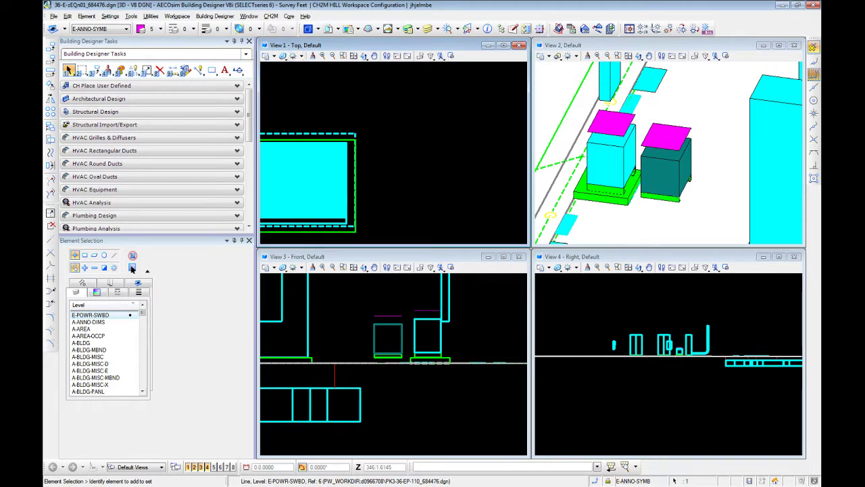
# Move the attached switchboard reference from its corner to a slightly lower position
pyautogui.hotkey('ctrl', 'r')
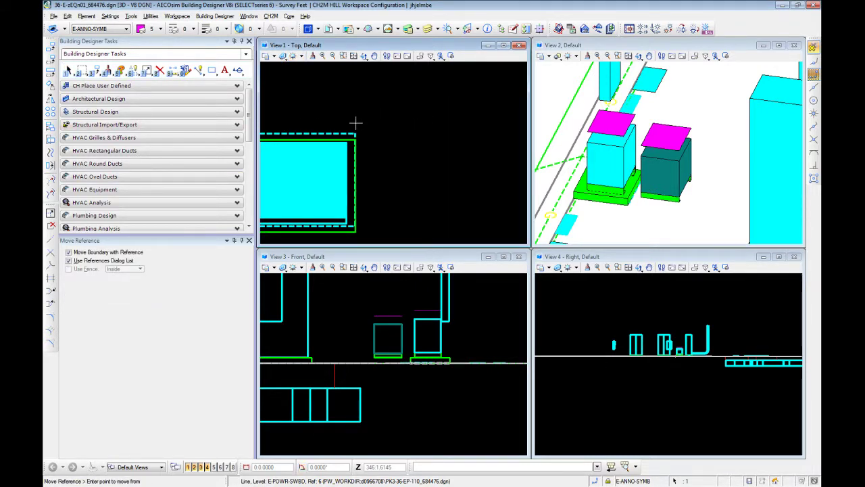
pyautogui.click(355, 133)
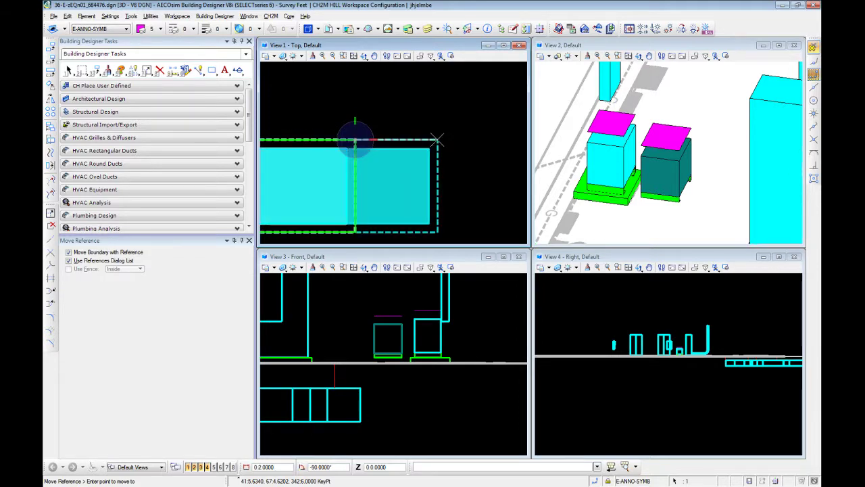
pyautogui.click(354, 137)
pyautogui.press('Escape')
pyautogui.scroll(-4, 397, 150)
pyautogui.scroll(5, 340, 159)
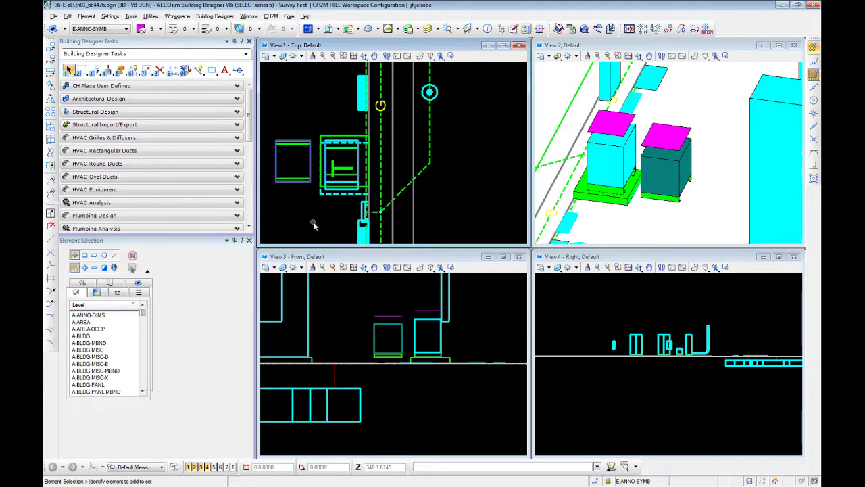
# Select the cyan equipment box and the dashed switchboard outline to inspect them
pyautogui.click(328, 185)
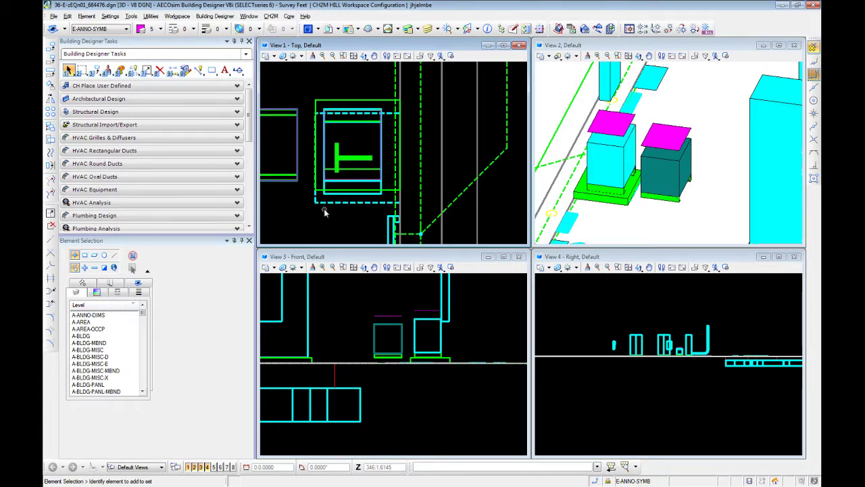
pyautogui.click(335, 209)
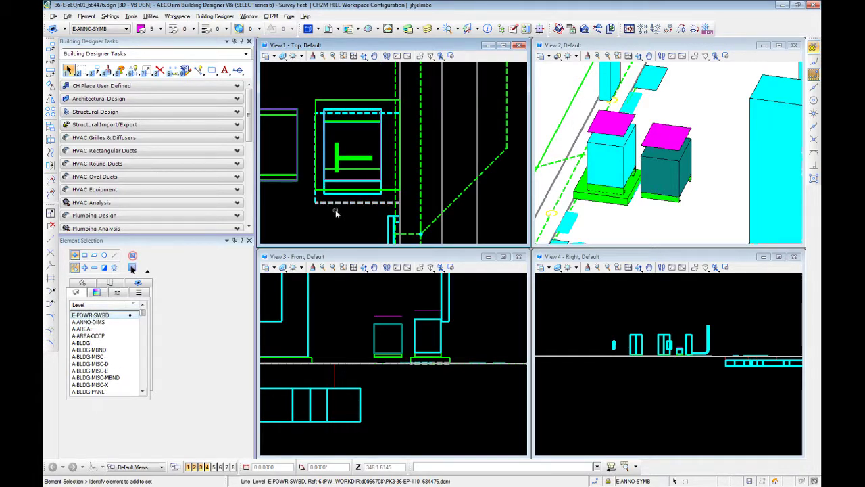
pyautogui.scroll(-5, 336, 209)
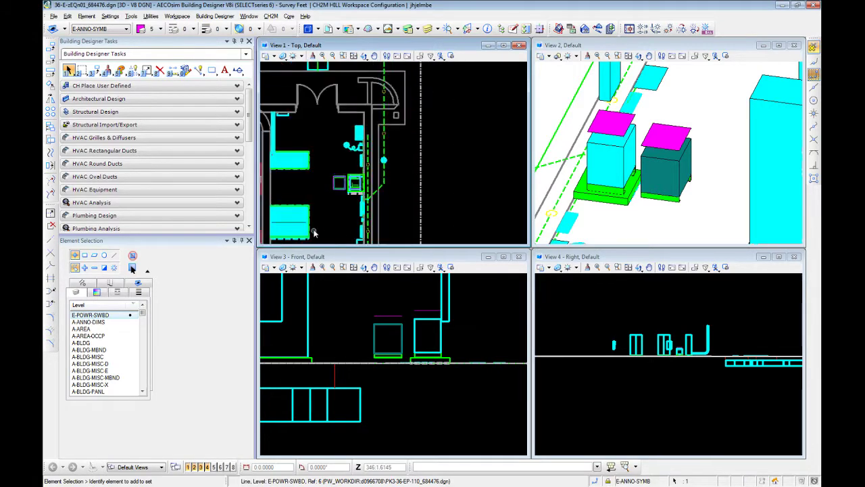
pyautogui.scroll(5, 314, 231)
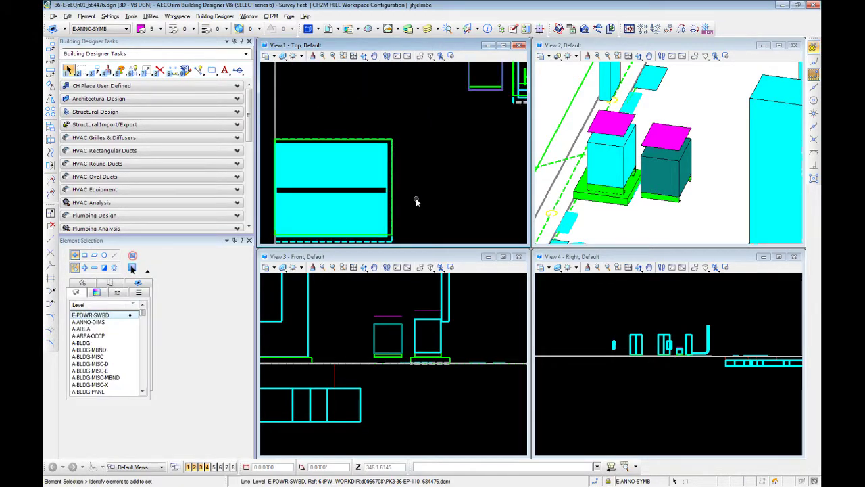
pyautogui.moveTo(416, 198); pyautogui.dragTo(410, 158, button='middle')
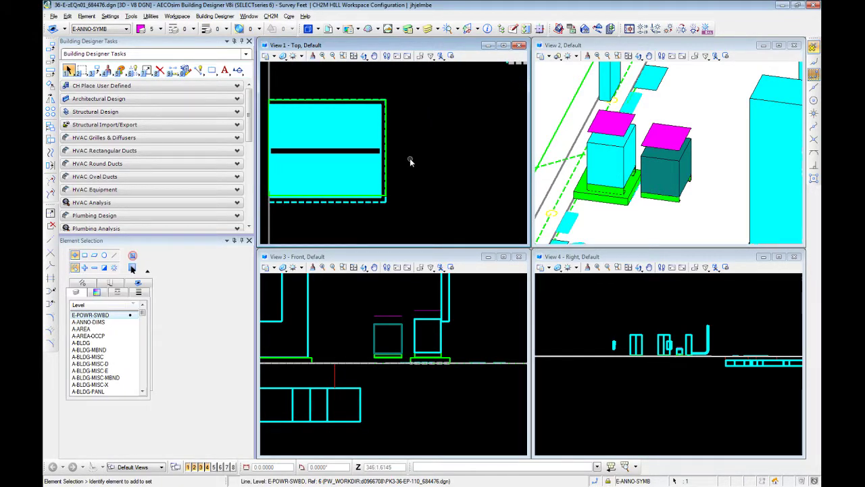
pyautogui.scroll(-4, 409, 159)
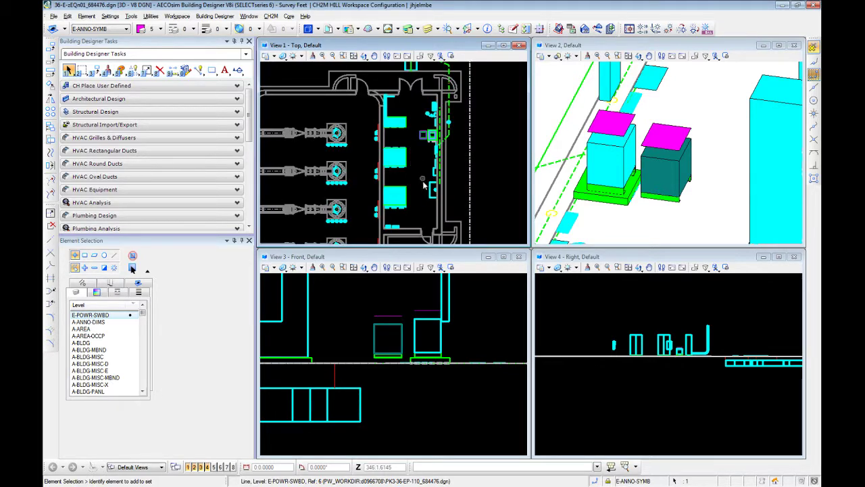
pyautogui.scroll(4, 399, 206)
pyautogui.scroll(1, 408, 199)
pyautogui.scroll(-2, 408, 199)
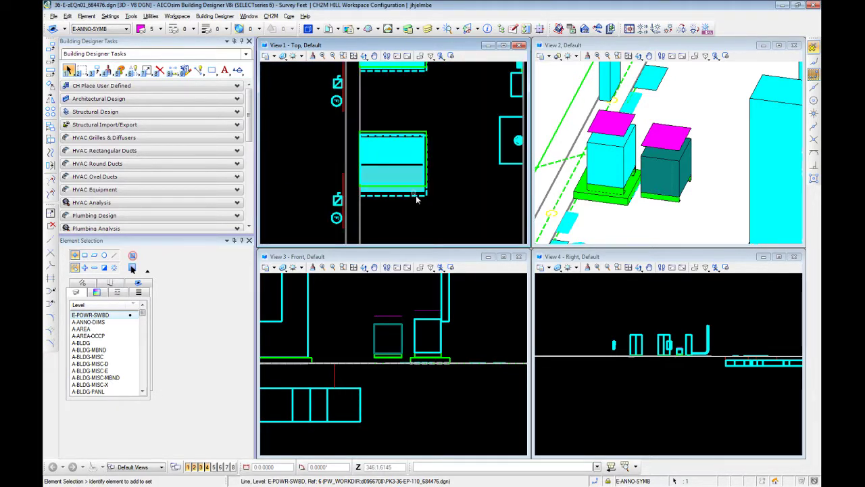
pyautogui.scroll(-2, 432, 192)
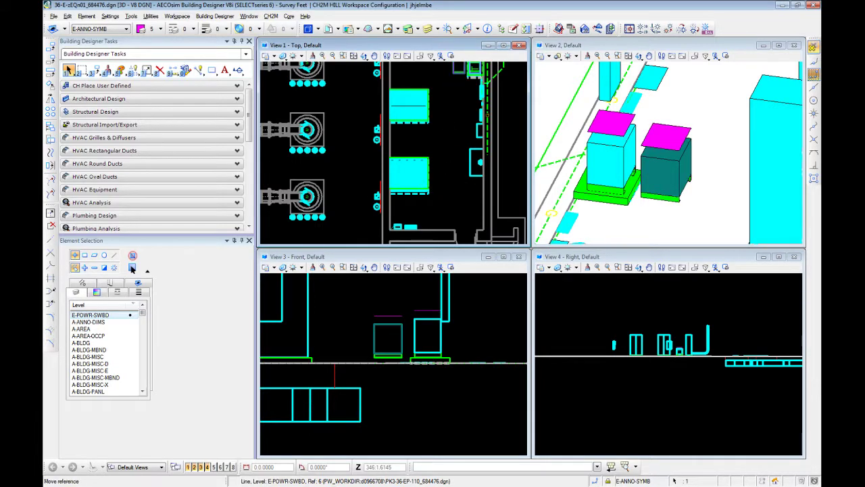
# Shift the electrical reference again using new from and to points
pyautogui.scroll(2, 432, 189)
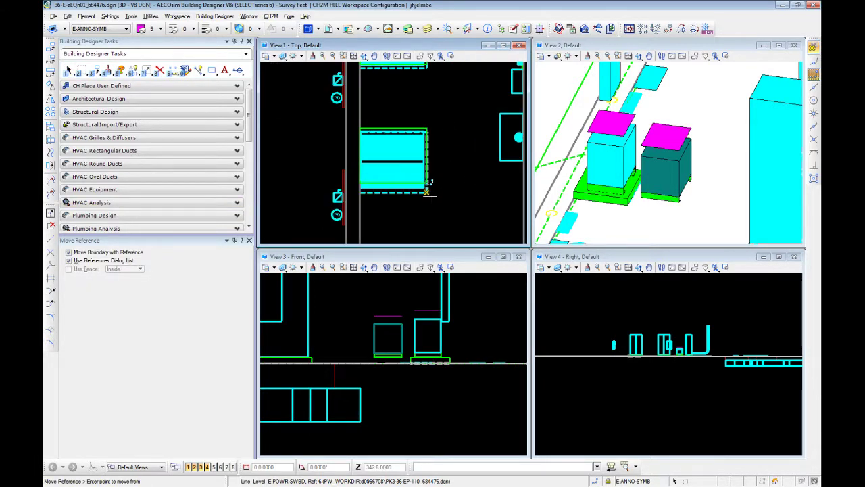
pyautogui.click(428, 194)
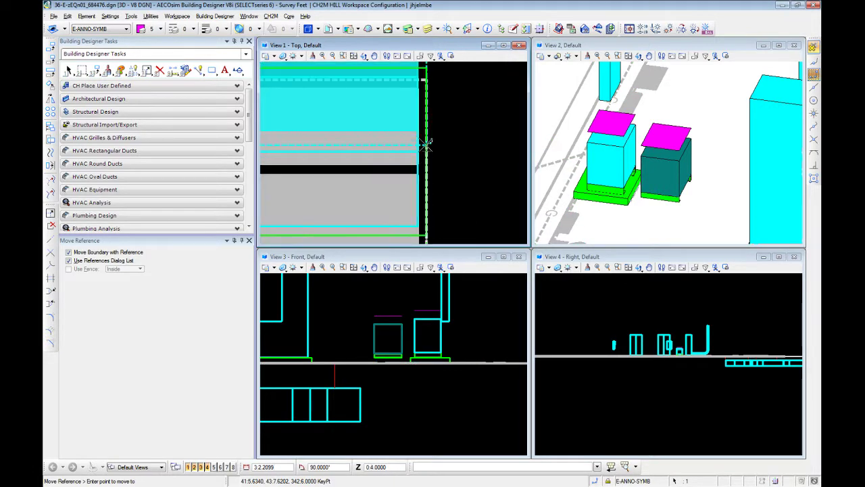
pyautogui.click(453, 190)
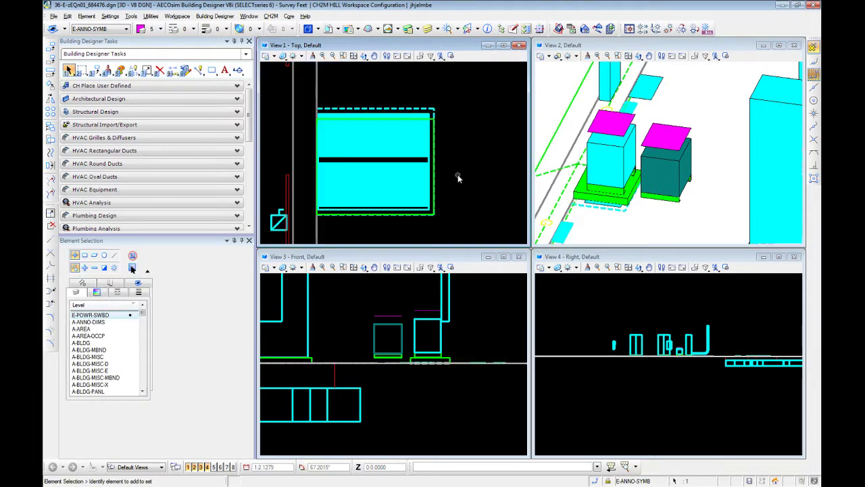
pyautogui.scroll(-3, 450, 94)
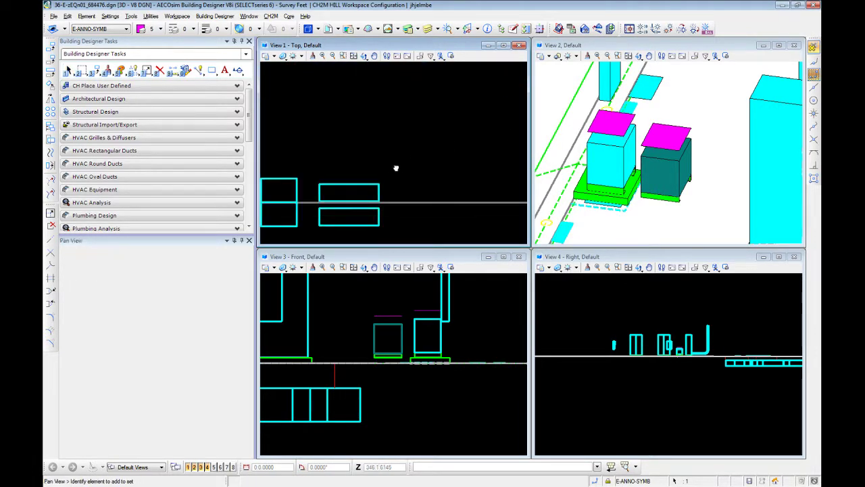
# Maximise View 1 and hide the reference drawings to isolate the cyan boxes
pyautogui.click(503, 46)
pyautogui.scroll(4, 366, 176)
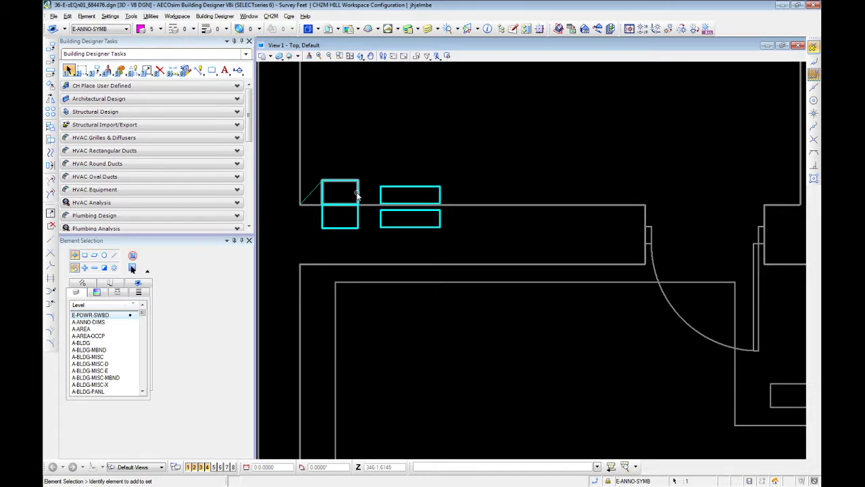
pyautogui.click(132, 268)
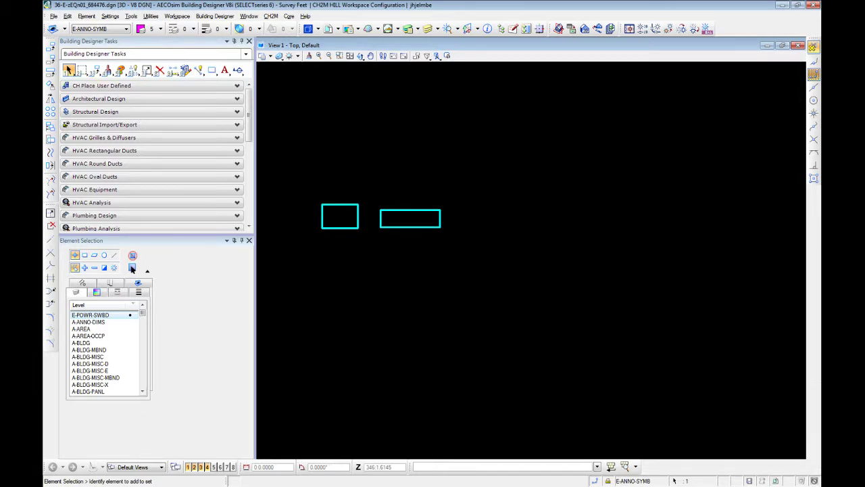
pyautogui.click(132, 268)
pyautogui.scroll(-1, 471, 204)
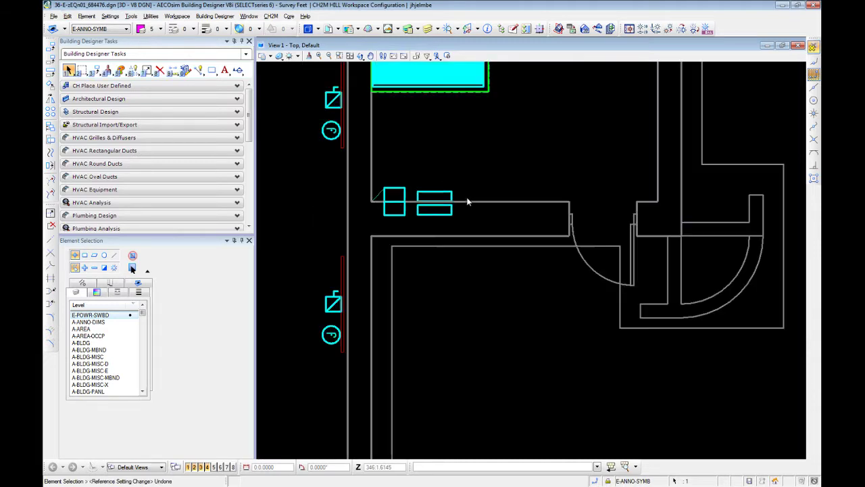
# Undo the last reference move
pyautogui.hotkey('ctrl', 'z')
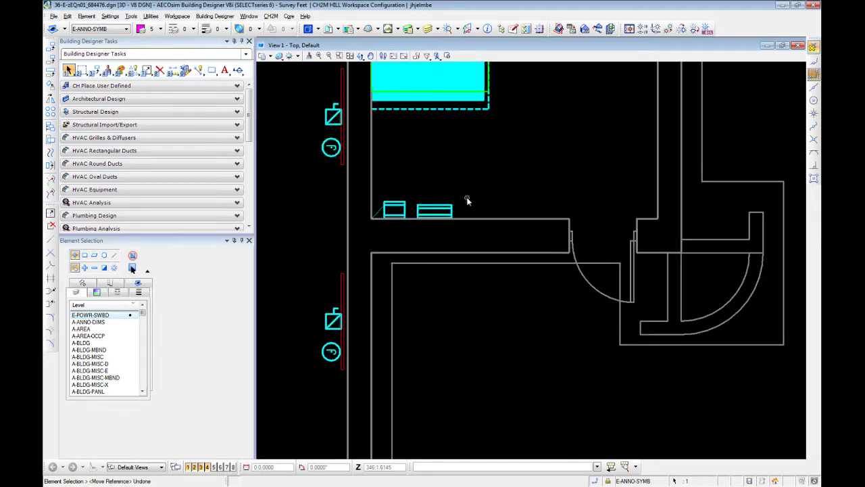
pyautogui.scroll(-2, 464, 199)
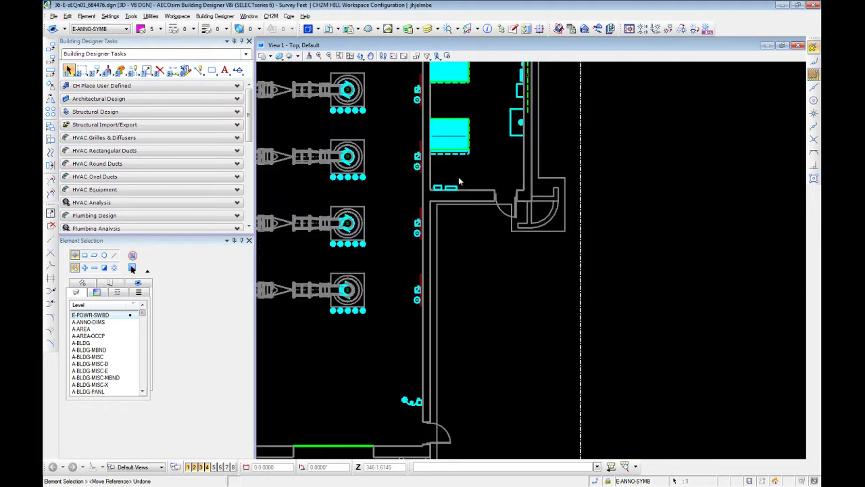
pyautogui.scroll(5, 464, 103)
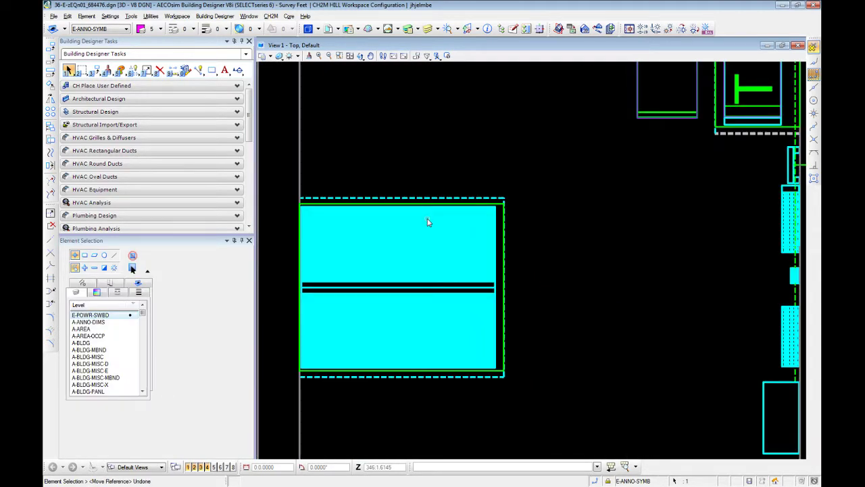
# Select the cyan equipment box and display only its equipment outlines, hiding everything else
pyautogui.click(472, 289)
pyautogui.scroll(-5, 578, 220)
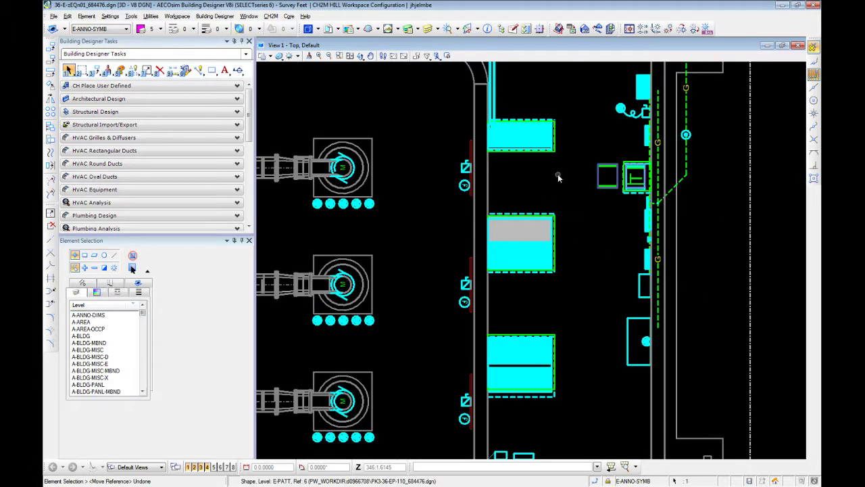
pyautogui.scroll(-3, 558, 173)
pyautogui.moveTo(520, 67); pyautogui.dragTo(517, 216, button='middle')
pyautogui.scroll(4, 517, 217)
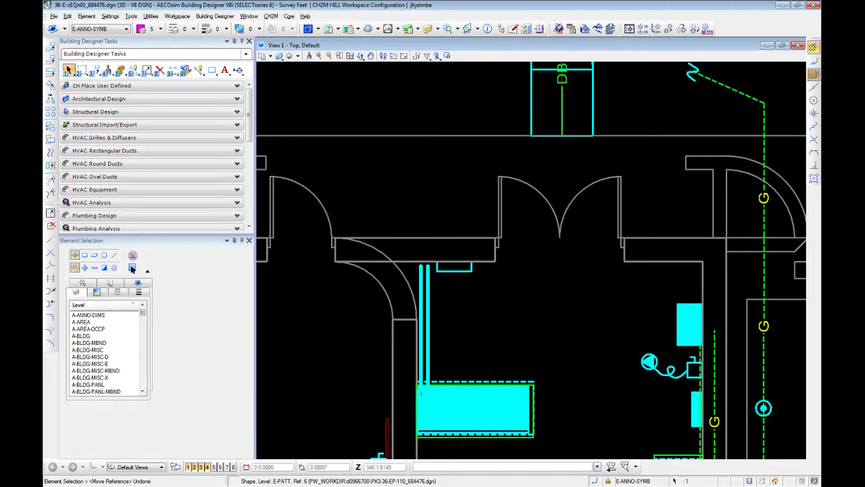
pyautogui.scroll(-2, 750, 405)
pyautogui.moveTo(750, 405); pyautogui.dragTo(618, 294, button='middle')
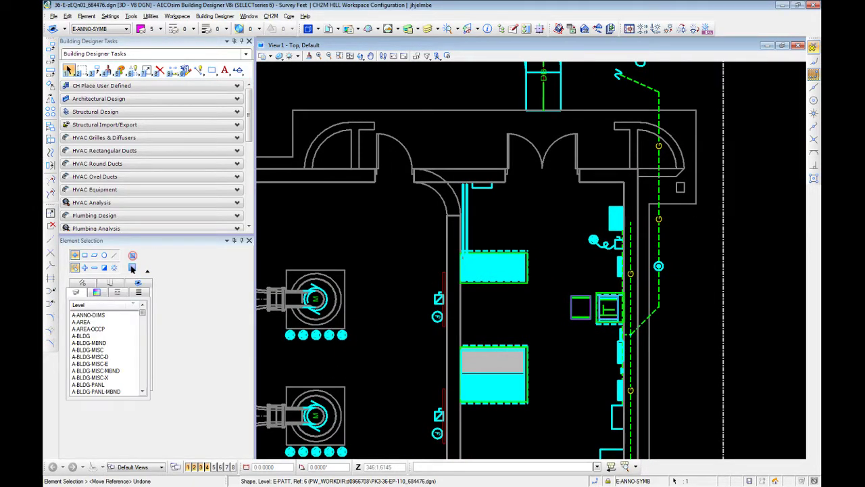
pyautogui.click(132, 269)
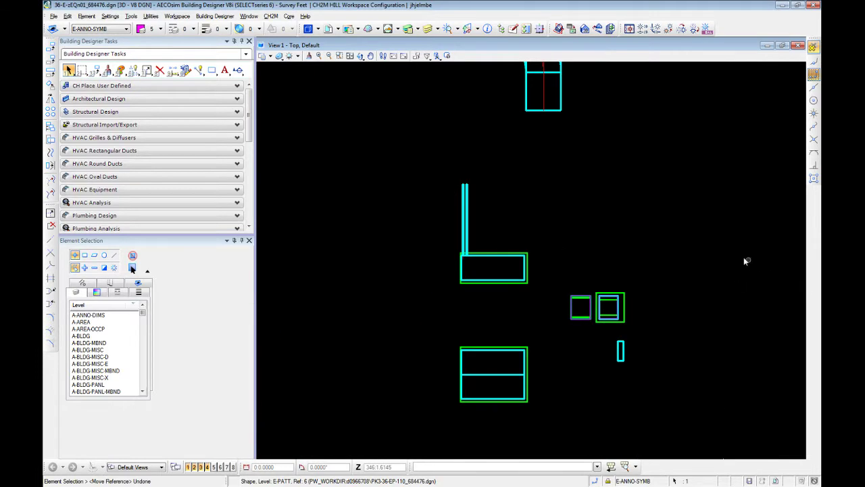
pyautogui.scroll(3, 585, 346)
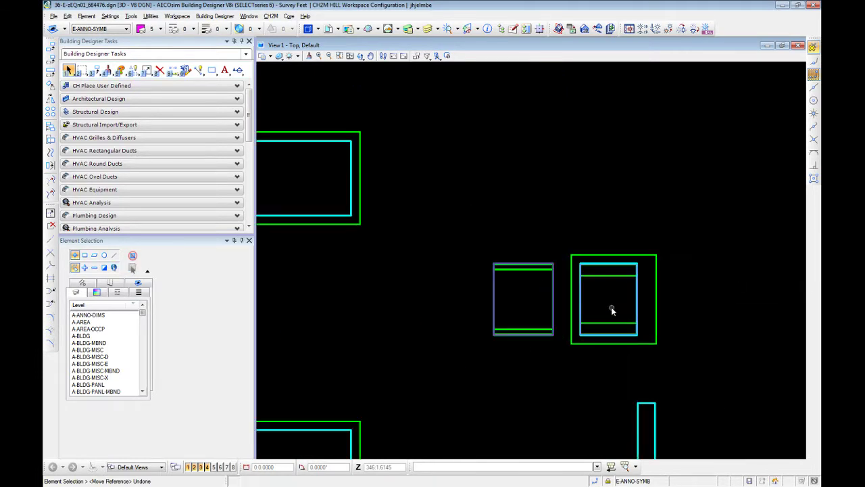
# Restore the four-view layout, orbit View 2, and select then deselect the transformer
pyautogui.click(782, 46)
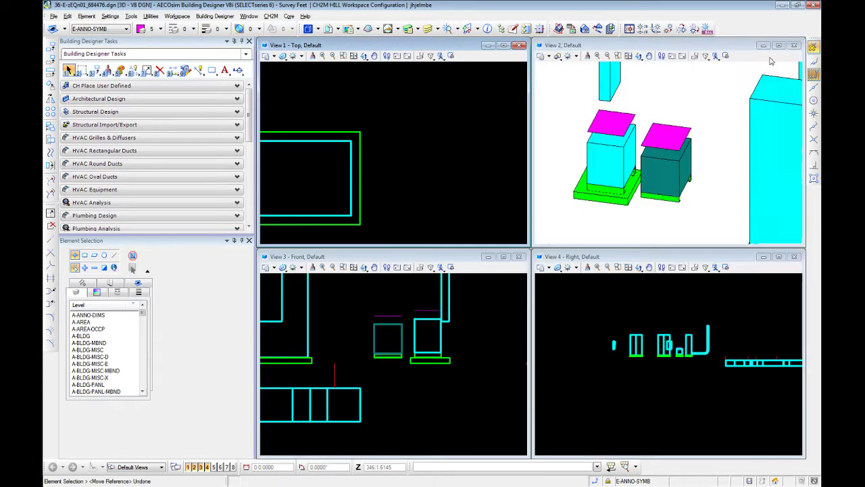
pyautogui.keyDown('shift'); pyautogui.moveTo(569, 121); pyautogui.dragTo(597, 154, button='middle'); pyautogui.keyUp('shift')
pyautogui.click(596, 154)
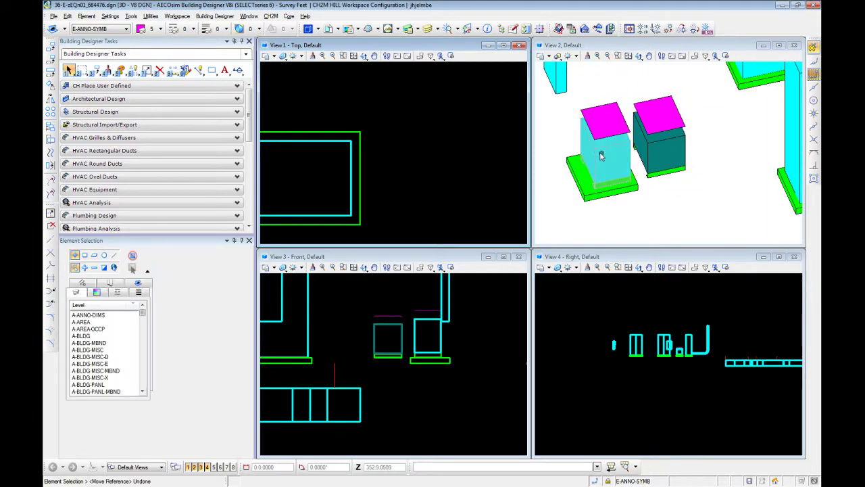
pyautogui.click(569, 128)
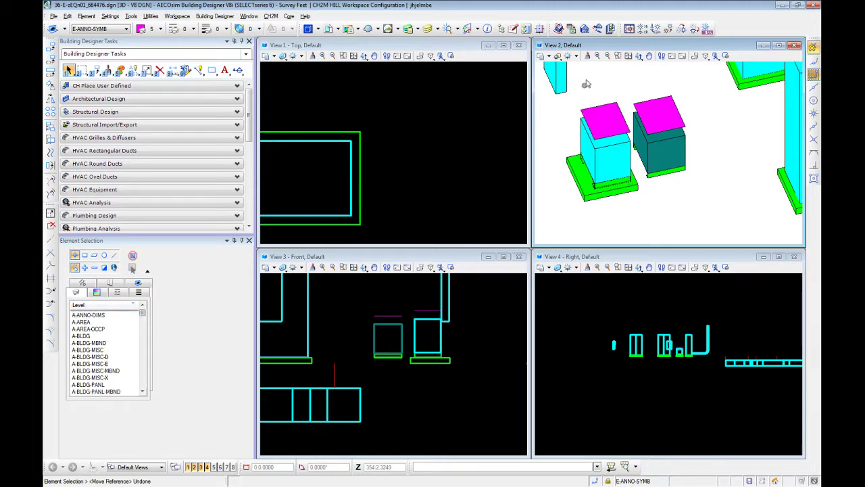
# Open the Compound Cell Manager and start creating a new cell
pyautogui.click(626, 29)
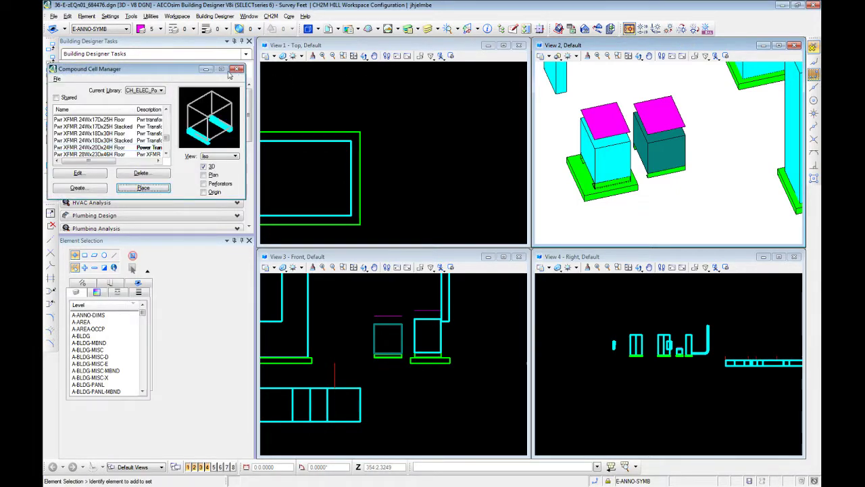
pyautogui.moveTo(174, 72); pyautogui.dragTo(298, 76)
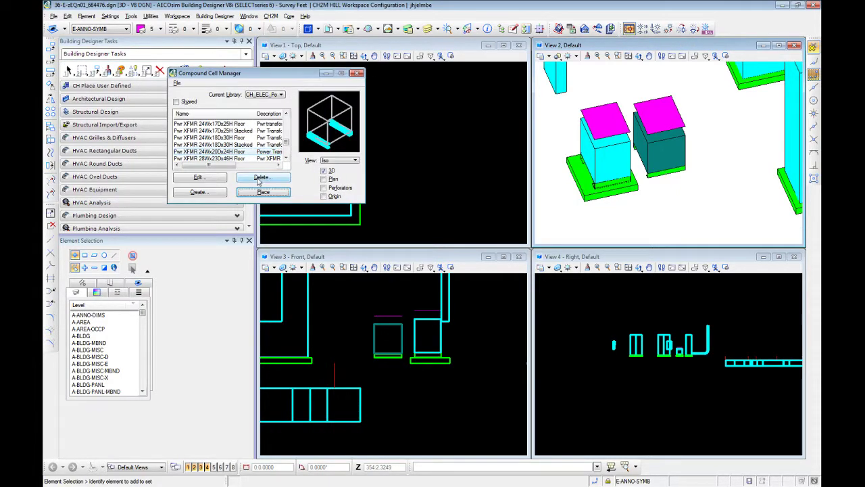
pyautogui.click(209, 195)
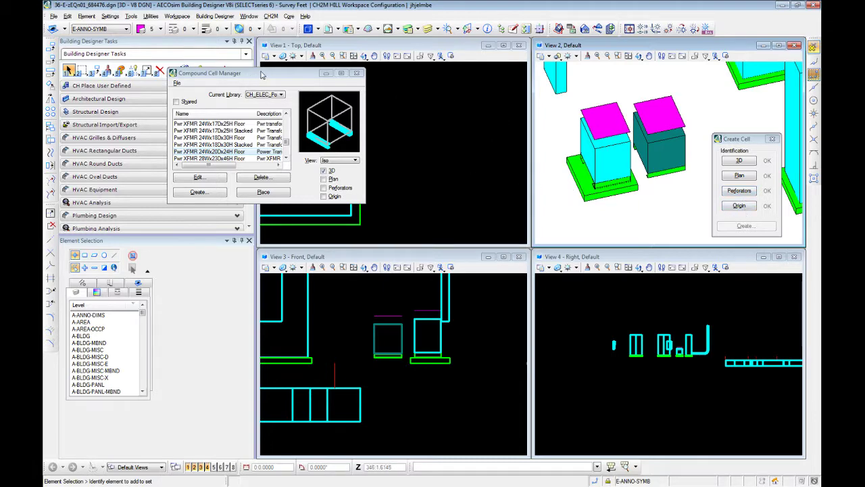
# Close the cell manager, maximise the top view and select the three transformer elements
pyautogui.click(358, 73)
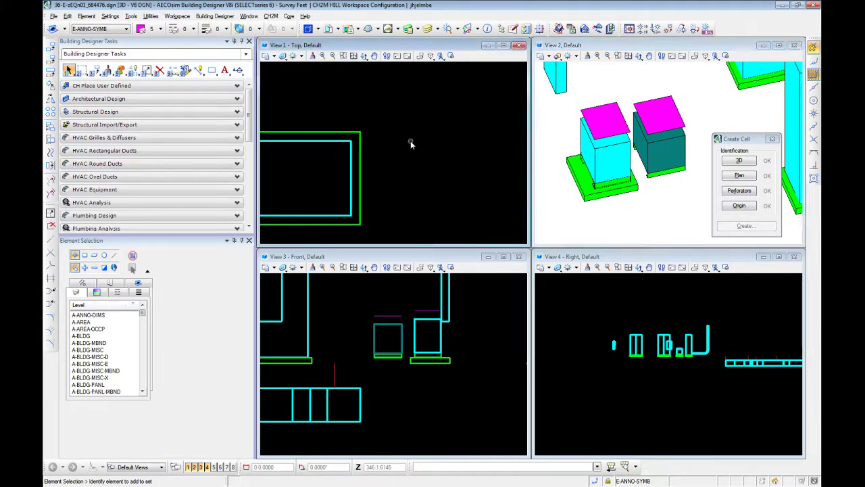
pyautogui.click(503, 45)
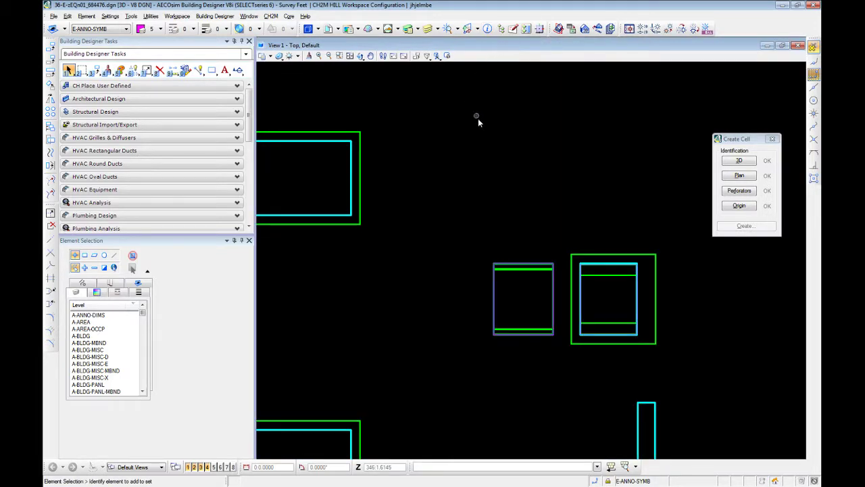
pyautogui.scroll(-3, 565, 160)
pyautogui.scroll(1, 568, 160)
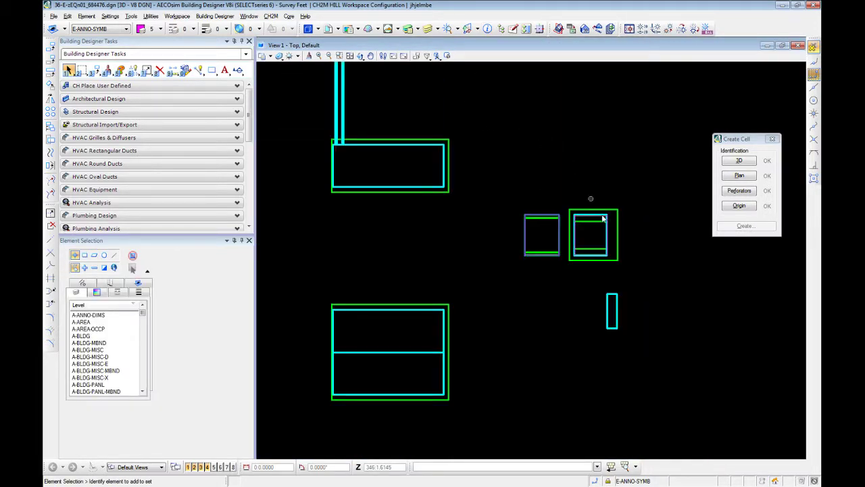
pyautogui.scroll(2, 602, 236)
pyautogui.moveTo(621, 287); pyautogui.dragTo(538, 167)
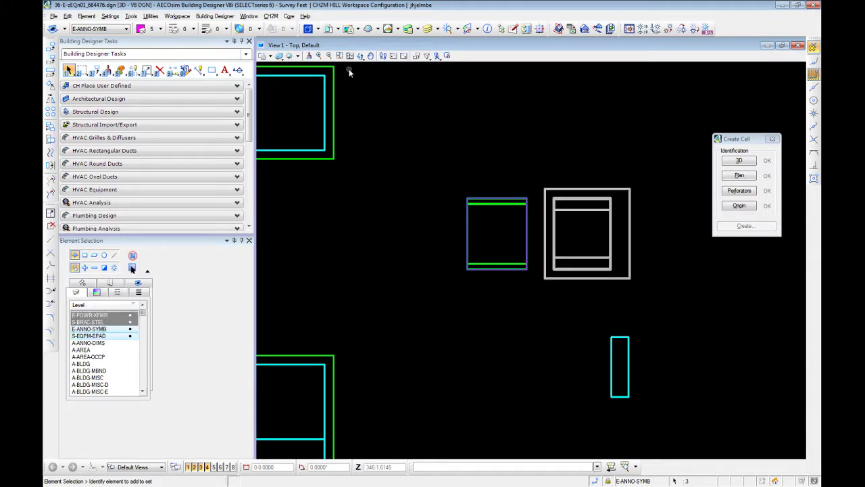
pyautogui.scroll(-4, 401, 74)
pyautogui.moveTo(406, 81); pyautogui.dragTo(423, 129, button='middle')
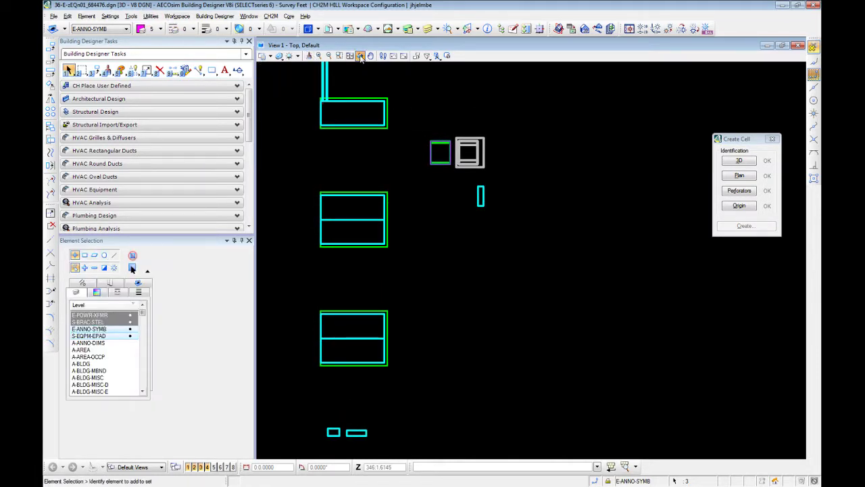
# Rotate the plan view to the Top orientation, then run a Dynamic view rotation
pyautogui.click(361, 58)
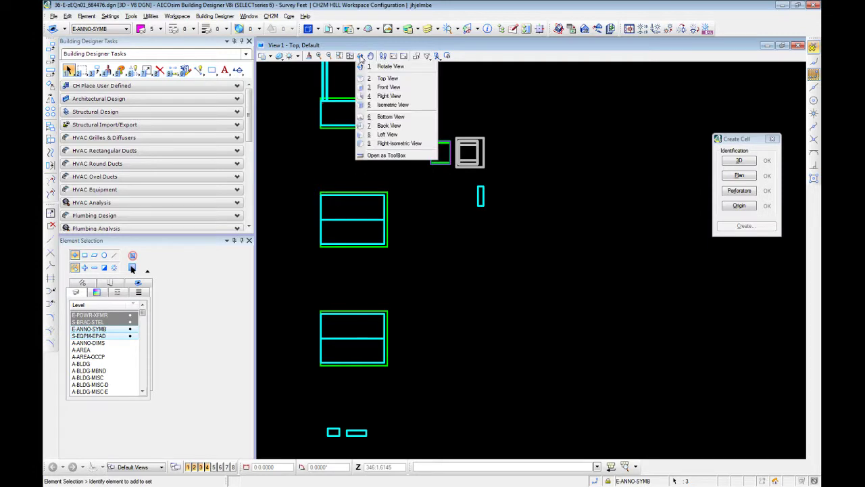
pyautogui.click(404, 67)
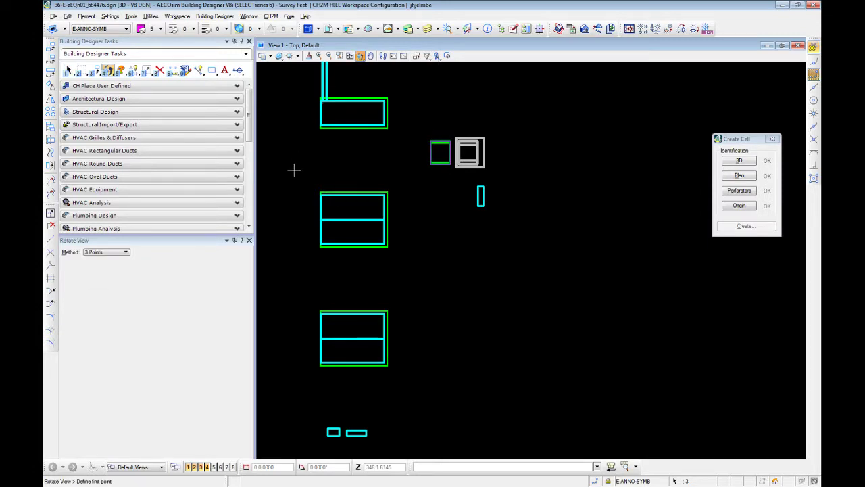
pyautogui.click(114, 254)
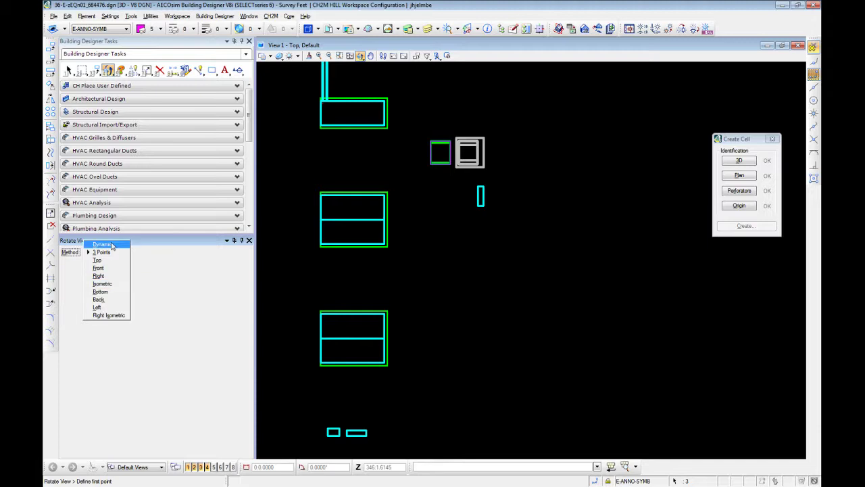
pyautogui.click(108, 260)
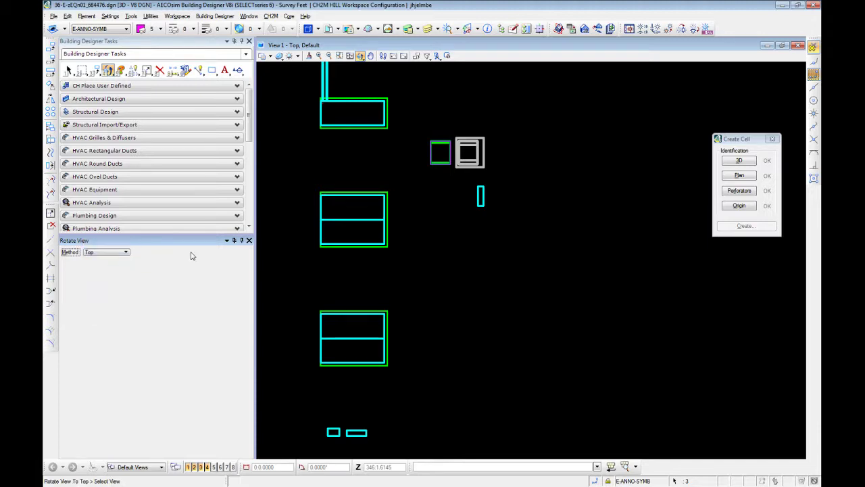
pyautogui.click(502, 228)
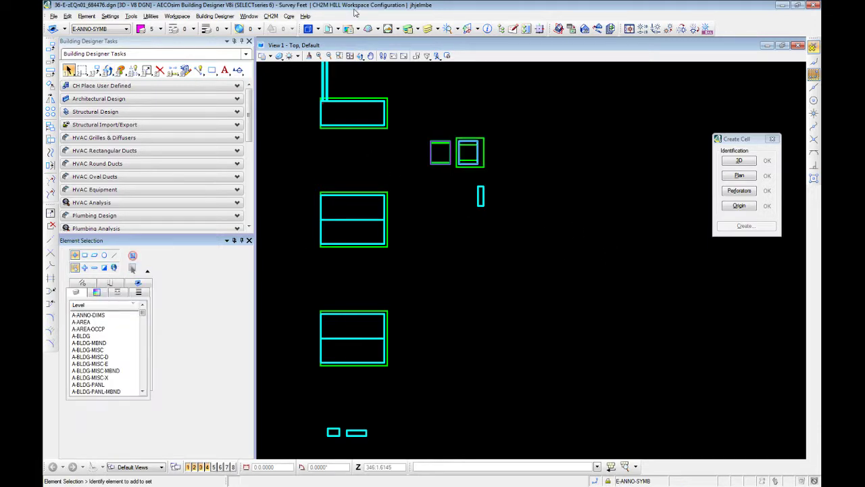
pyautogui.click(361, 56)
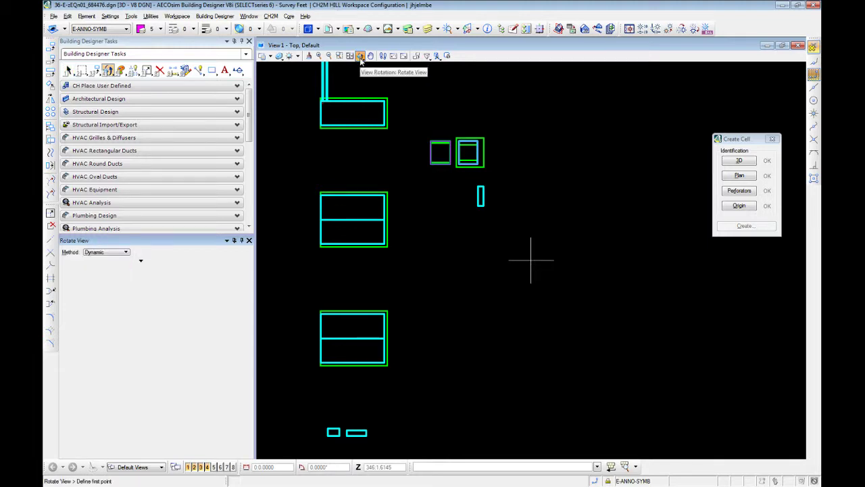
pyautogui.click(361, 58)
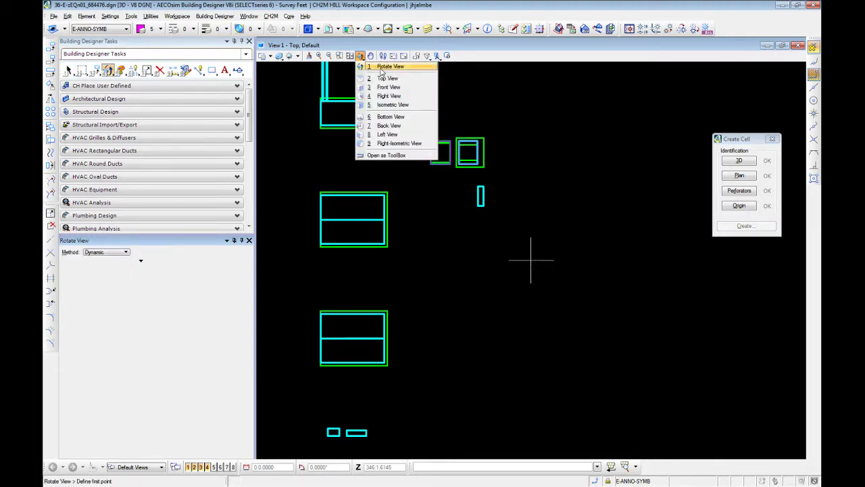
pyautogui.click(382, 66)
pyautogui.click(118, 253)
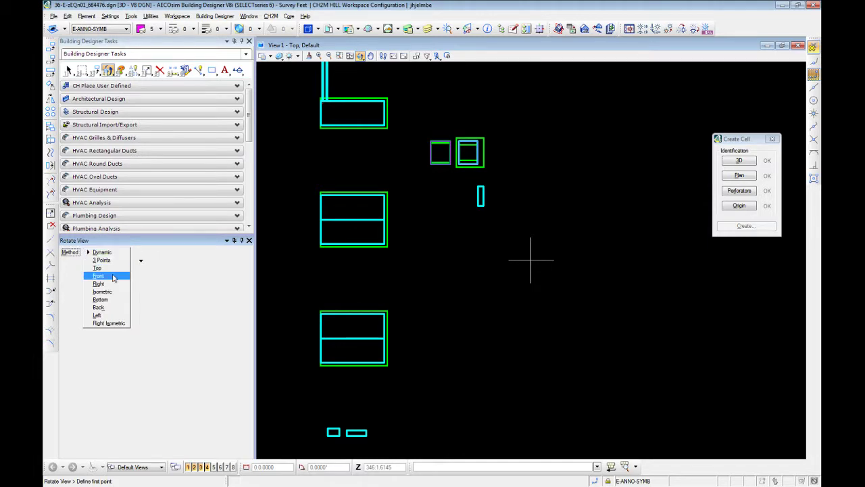
pyautogui.click(592, 226)
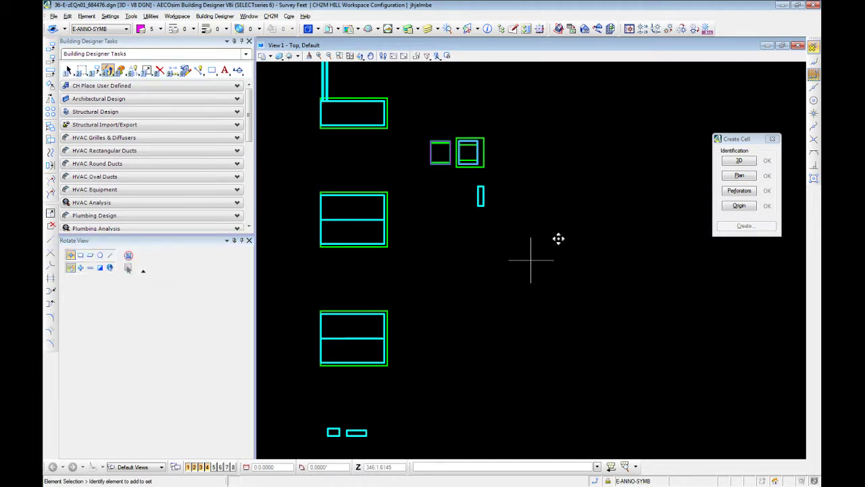
pyautogui.rightClick(559, 238)
# Select the right-hand transformer cell, then clear the selection
pyautogui.scroll(5, 472, 93)
pyautogui.scroll(-3, 629, 239)
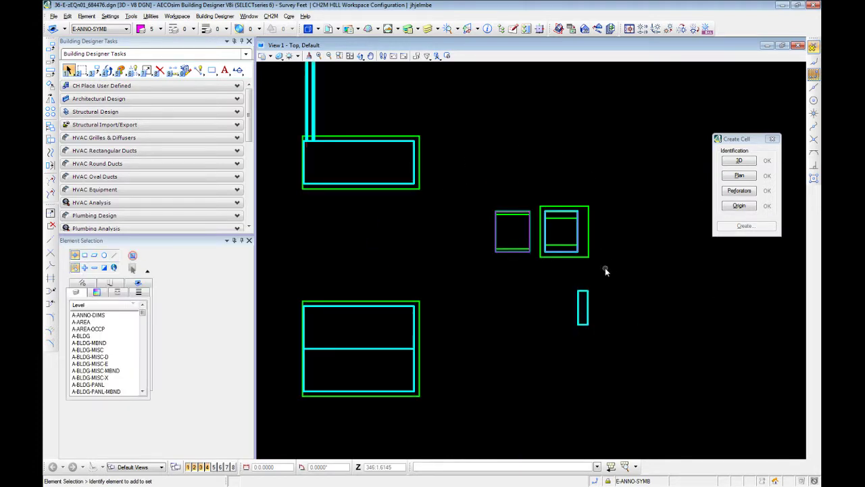
pyautogui.moveTo(604, 266); pyautogui.dragTo(541, 168)
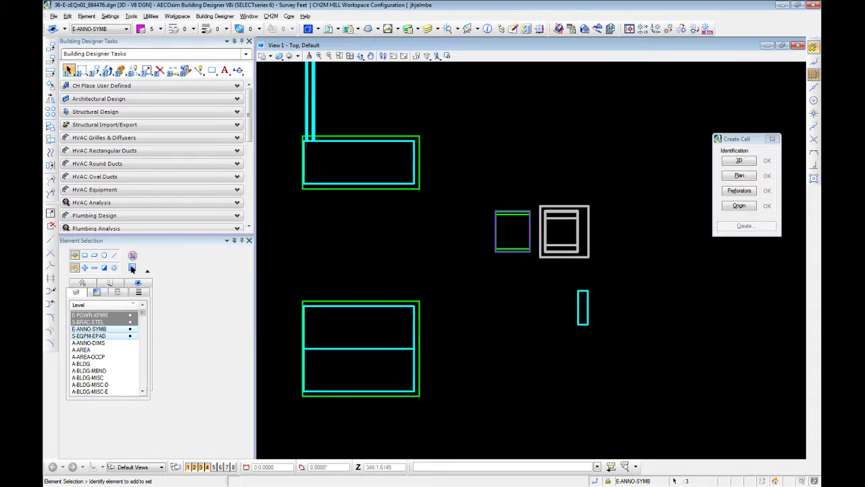
pyautogui.click(596, 160)
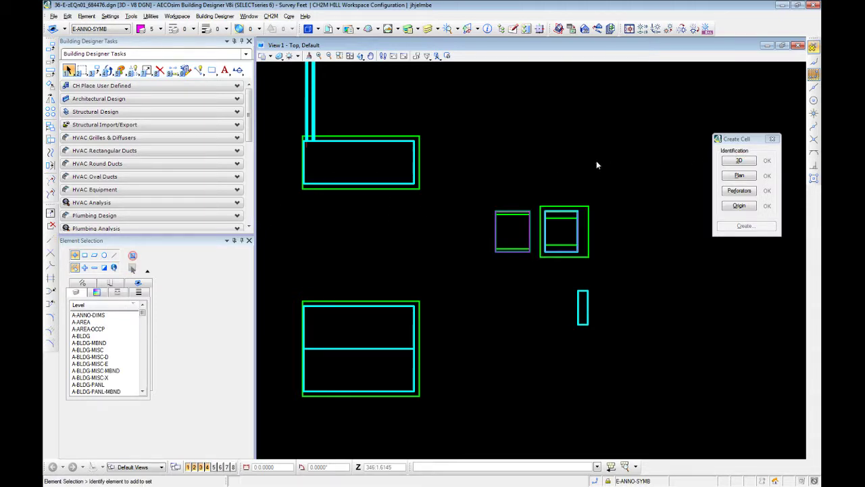
# Return to four views and assign the cyan transformer box as the cell's 3D geometry
pyautogui.click(783, 45)
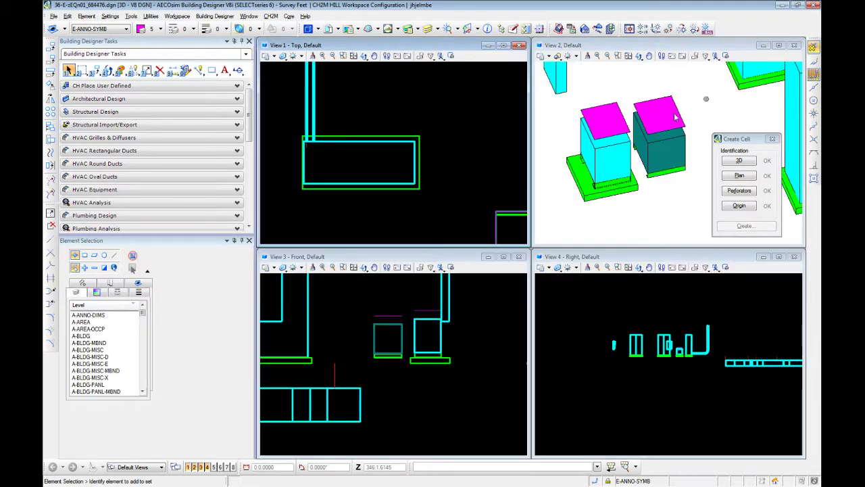
pyautogui.click(739, 160)
pyautogui.click(602, 161)
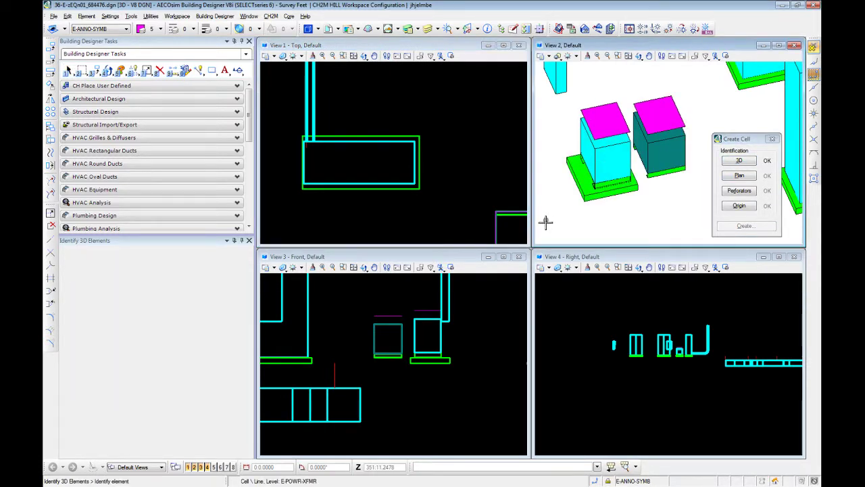
pyautogui.click(768, 163)
# Pick the magenta shape as plan symbol and snap the origin to the green slab corner
pyautogui.click(747, 179)
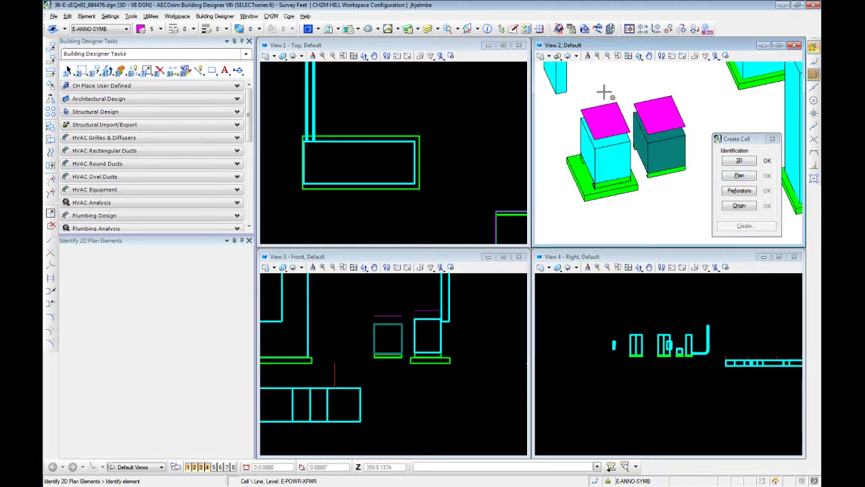
pyautogui.click(582, 109)
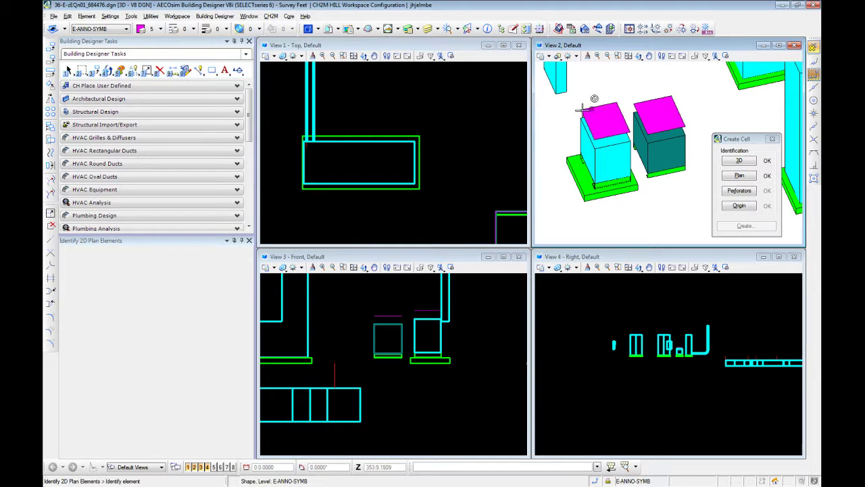
pyautogui.click(740, 205)
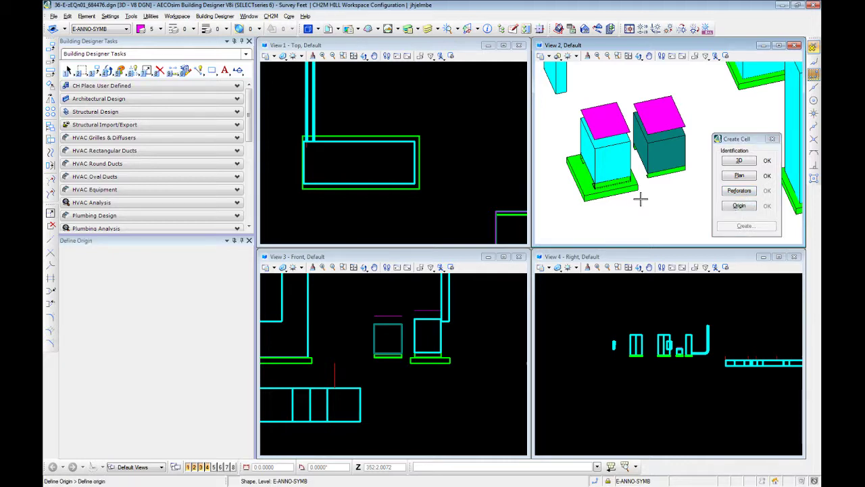
pyautogui.middleClick(576, 179)
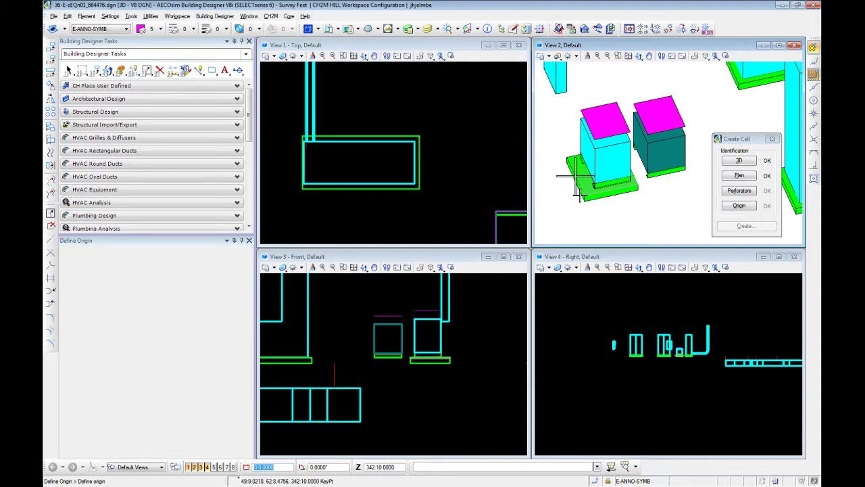
pyautogui.click(576, 184)
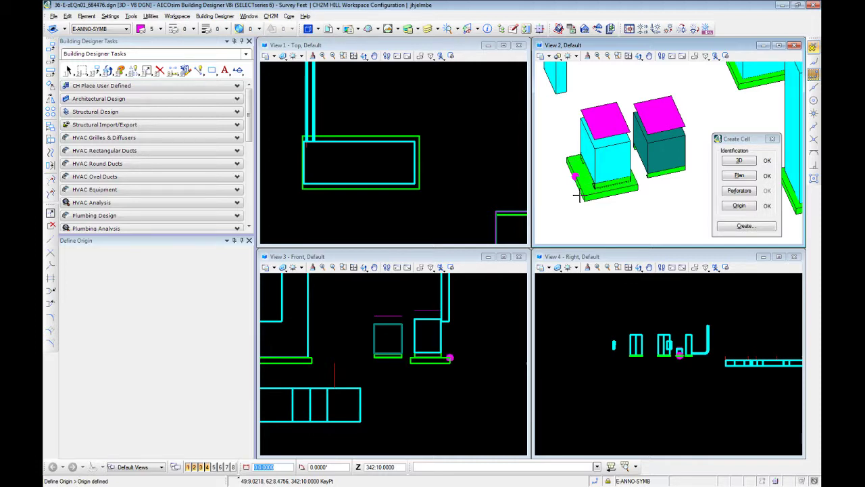
# Create the cell named 'Pwr XFMR xxxWxxxDxxxH Floor', copying that name into Description
pyautogui.click(744, 226)
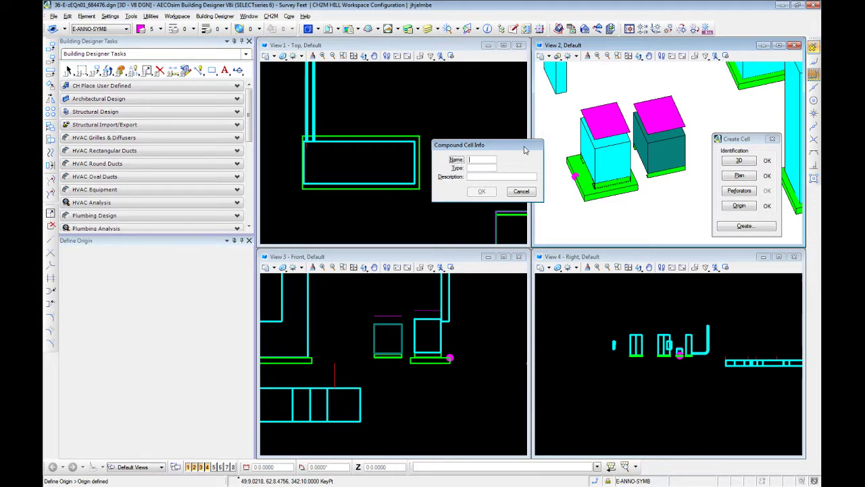
pyautogui.write('Pwr')
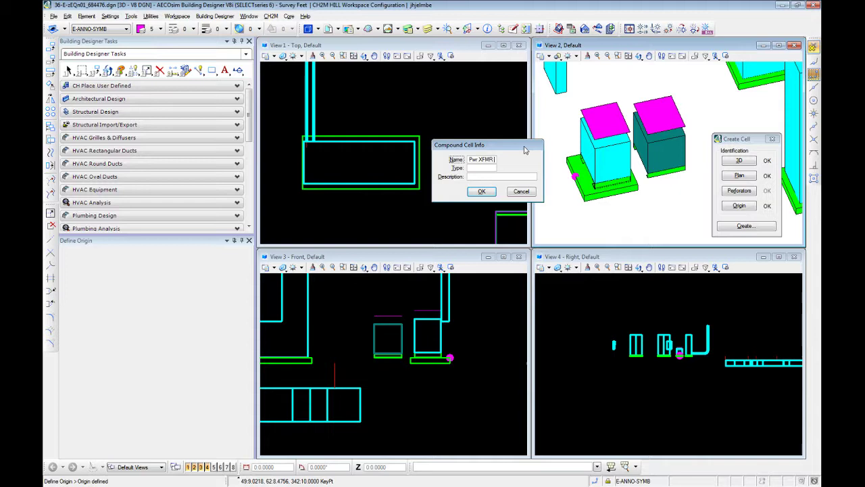
pyautogui.write(' XFMR')
pyautogui.write(' xxx')
pyautogui.write('W')
pyautogui.write('x')
pyautogui.write('xx')
pyautogui.write('Dx')
pyautogui.write('xx')
pyautogui.write('H')
pyautogui.write(' Floor')
pyautogui.hotkey('shift', 'Home')
pyautogui.hotkey('ctrl', 'c')
pyautogui.click(492, 177)
pyautogui.hotkey('ctrl', 'v')
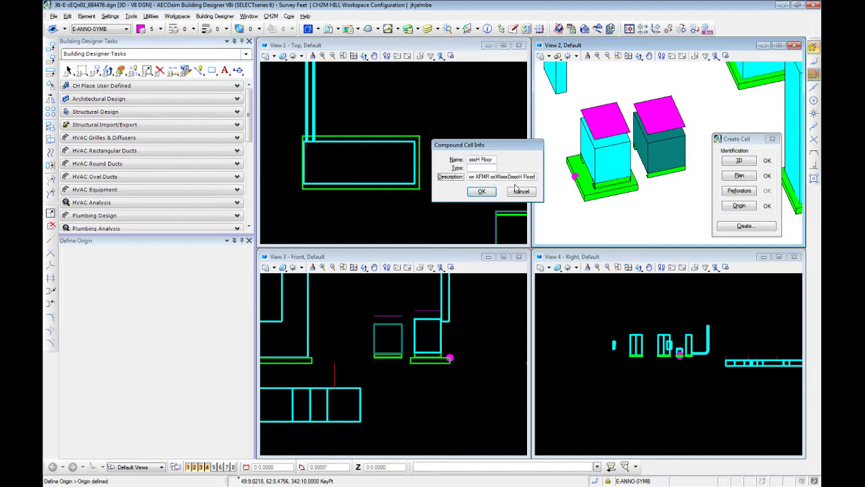
pyautogui.click(477, 167)
pyautogui.click(488, 192)
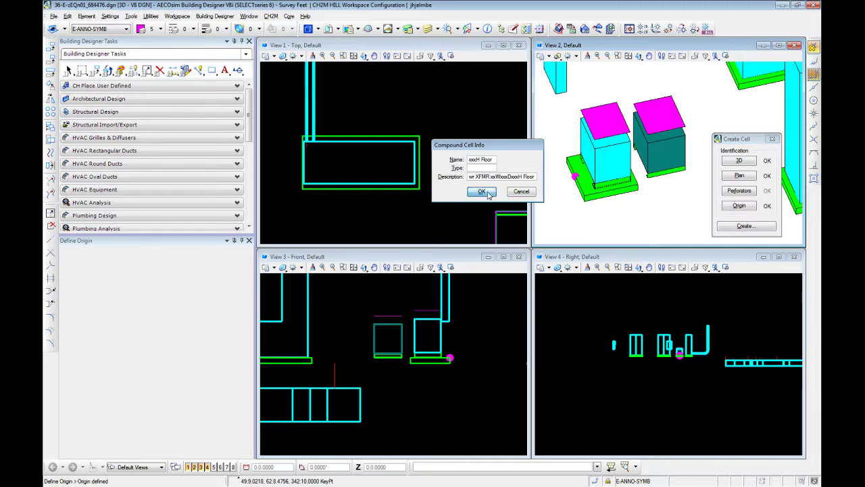
pyautogui.click(488, 193)
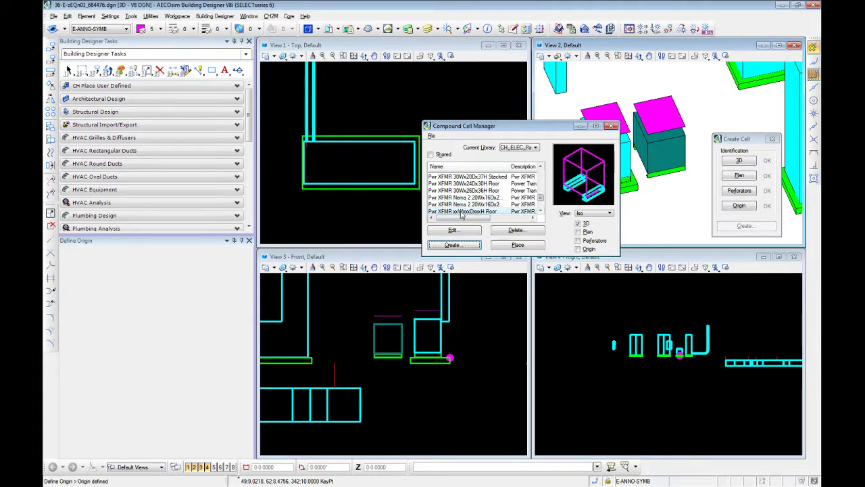
# Check the type of the existing Pwr XFMR 30Wx26Dx36H Floor cell, then cancel
pyautogui.scroll(-1, 492, 214)
pyautogui.scroll(1, 492, 211)
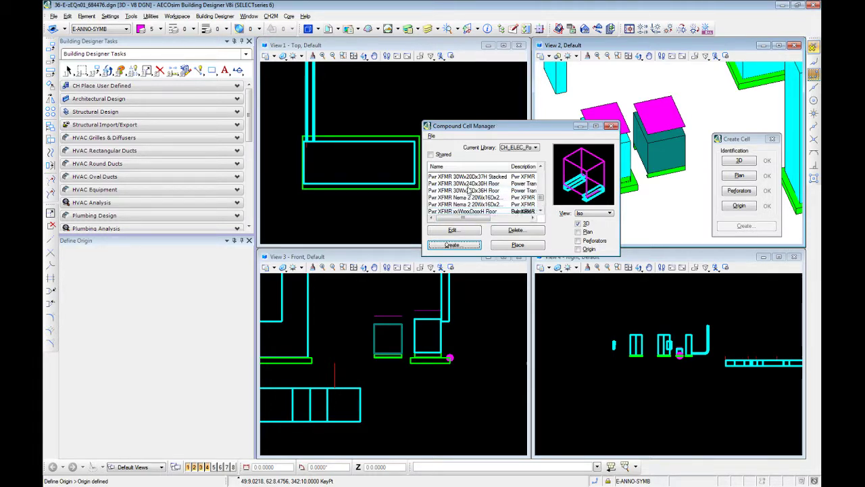
pyautogui.click(468, 190)
pyautogui.click(465, 231)
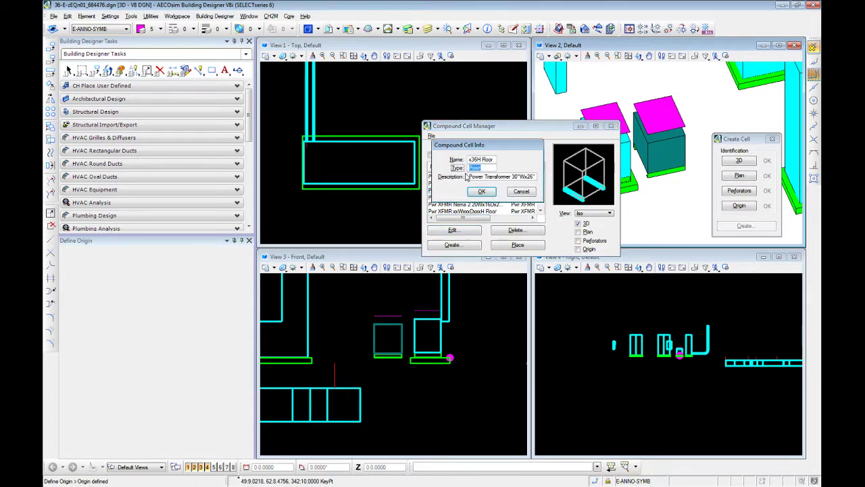
pyautogui.moveTo(481, 147); pyautogui.dragTo(290, 134)
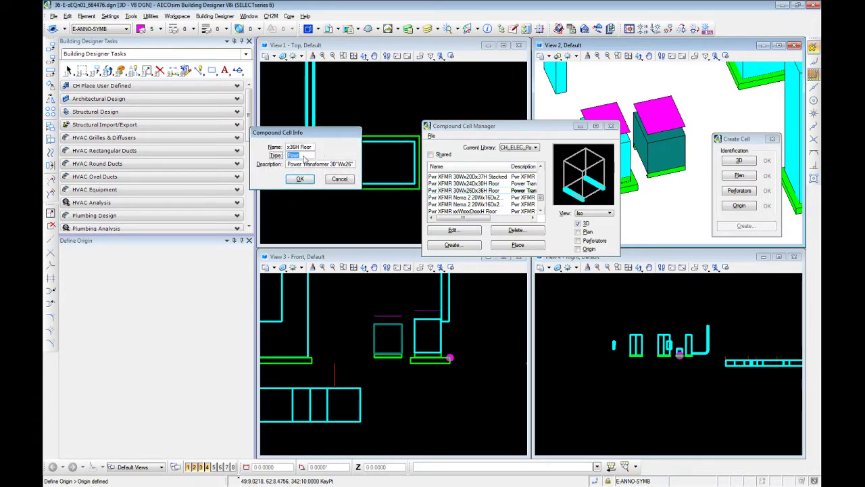
pyautogui.write('Powr')
pyautogui.click(340, 179)
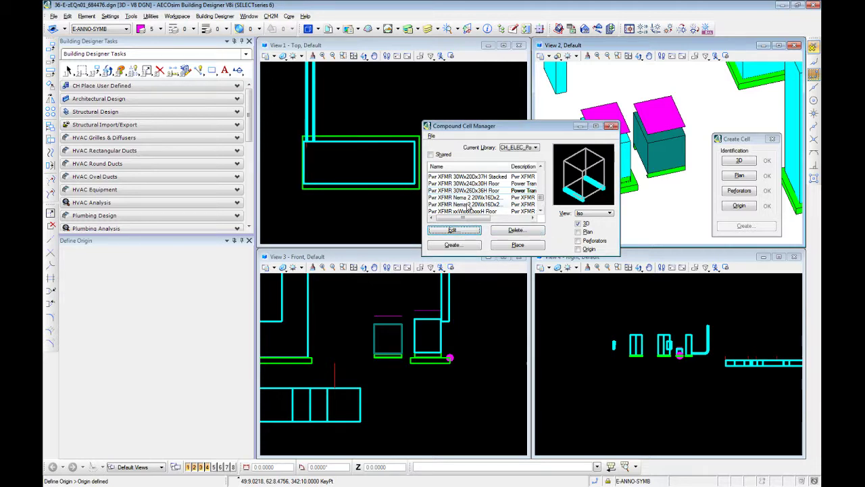
# Change the new transformer cell's type to Power, then reopen its details and cancel
pyautogui.click(468, 212)
pyautogui.click(472, 231)
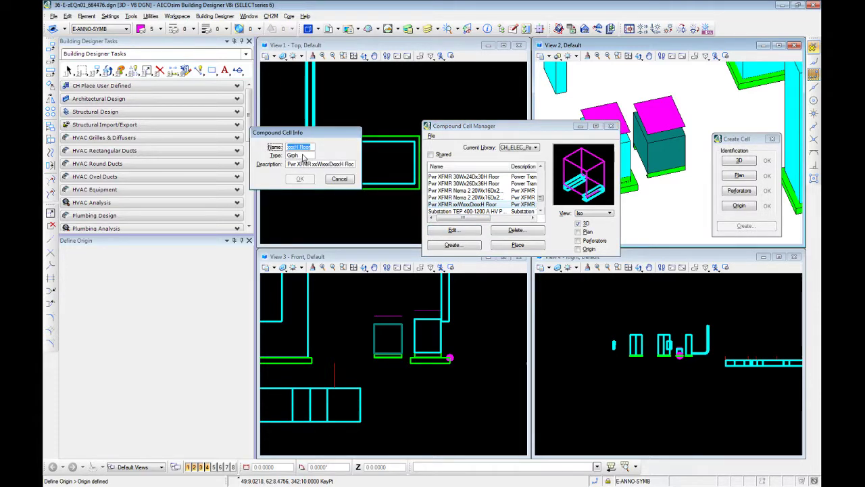
pyautogui.press('Tab')
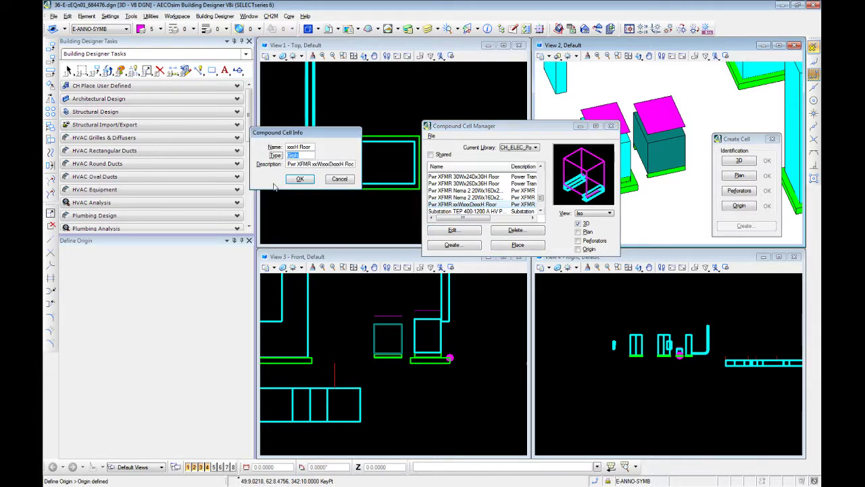
pyautogui.write('F')
pyautogui.write('owr')
pyautogui.click(300, 179)
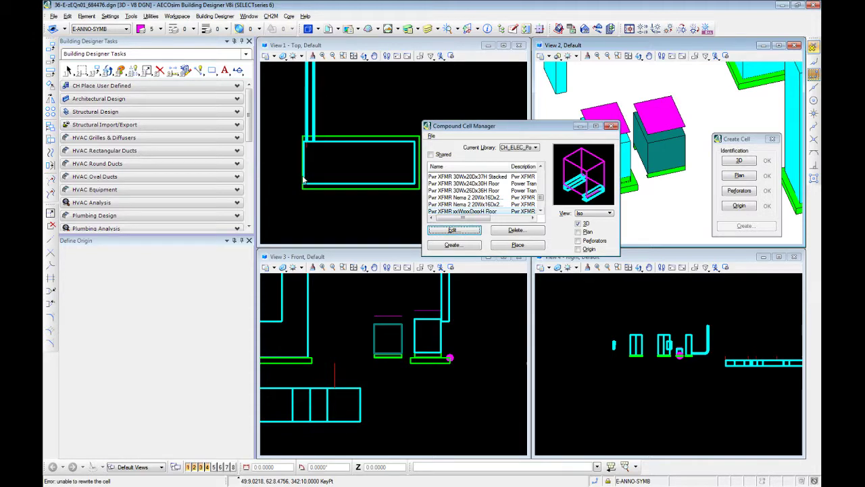
pyautogui.click(453, 230)
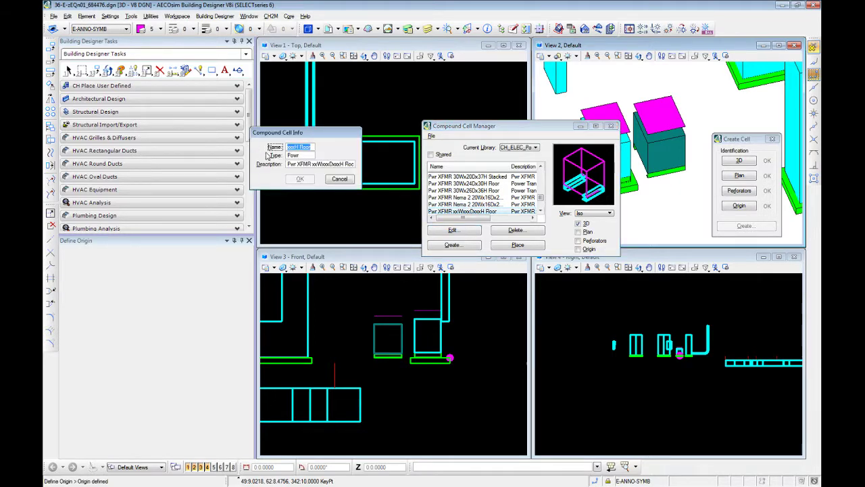
pyautogui.click(338, 179)
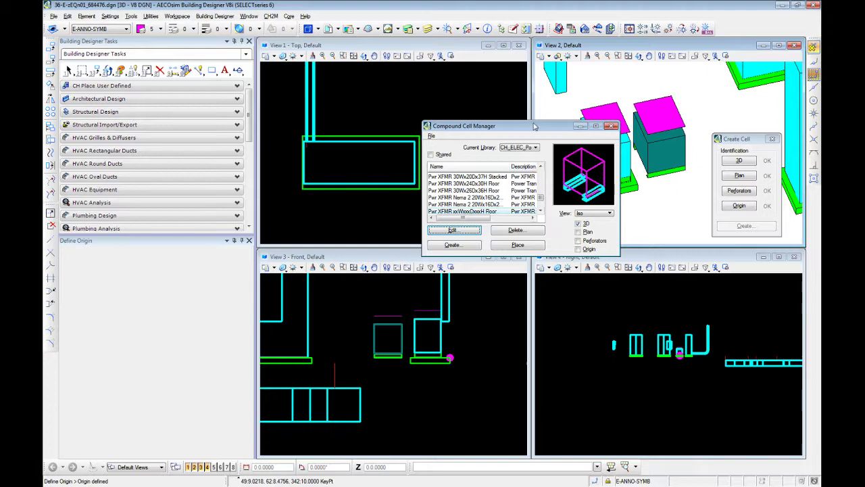
# Move the Compound Cell Manager aside, then open and close its File menu
pyautogui.moveTo(532, 126); pyautogui.dragTo(440, 114)
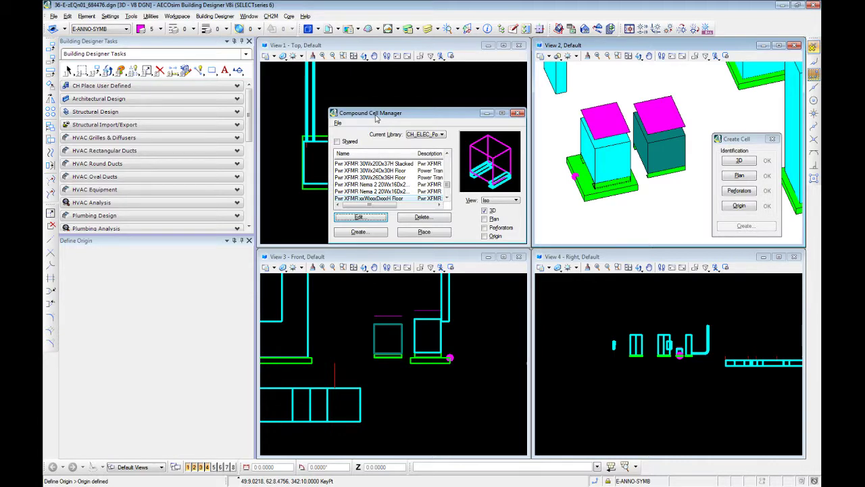
pyautogui.click(338, 123)
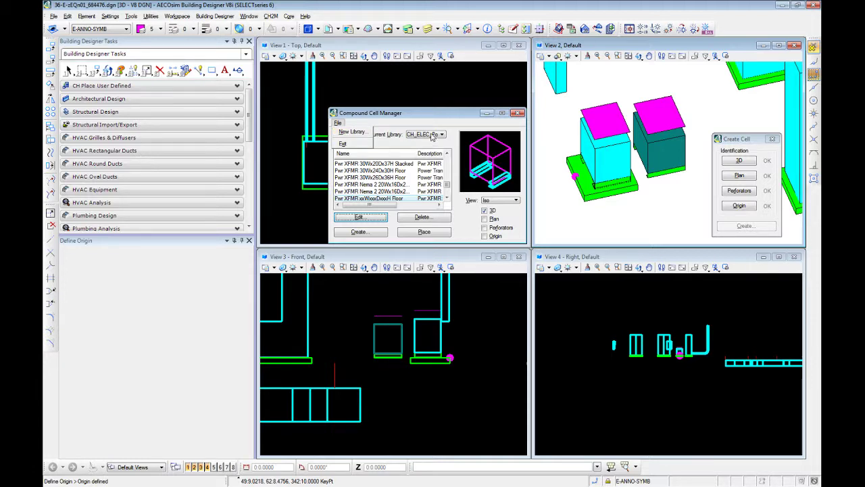
pyautogui.click(425, 120)
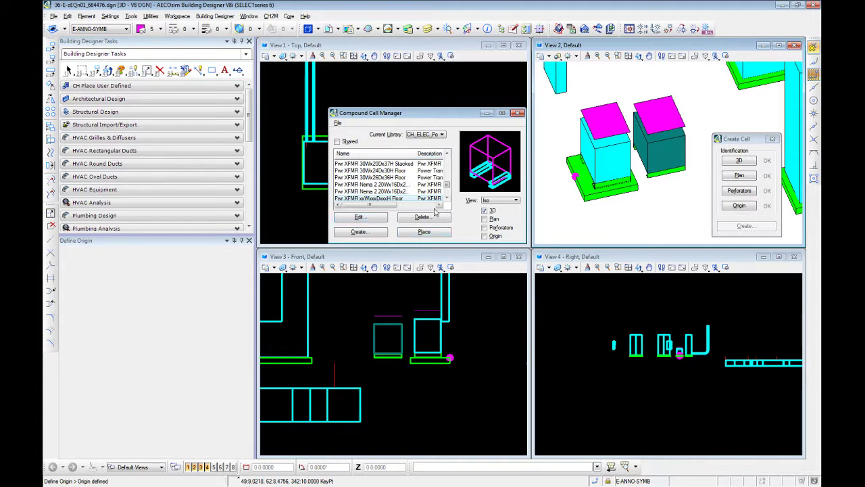
pyautogui.click(424, 231)
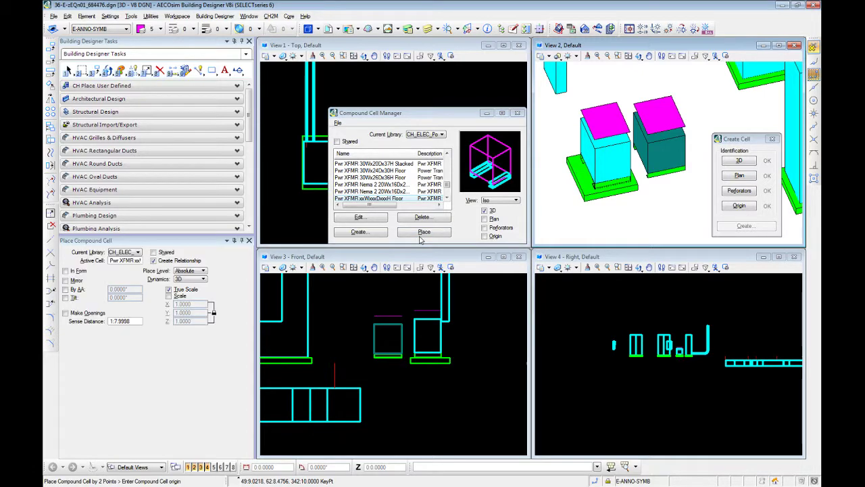
pyautogui.click(582, 195)
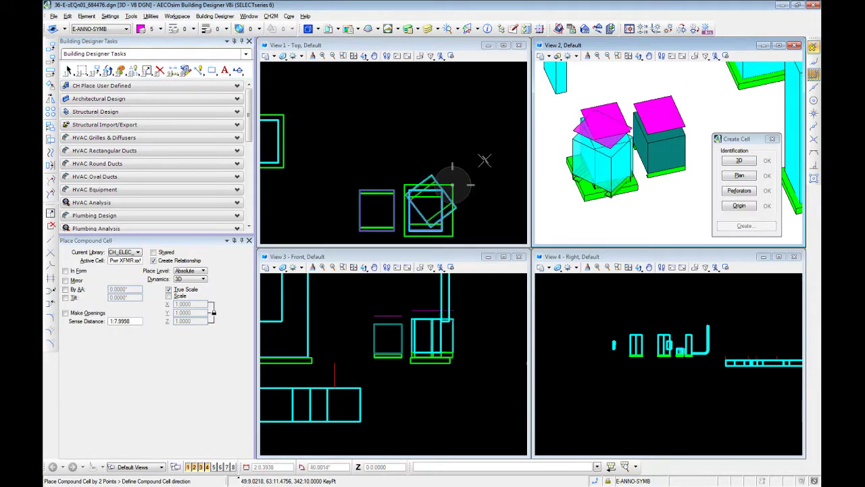
pyautogui.click(498, 184)
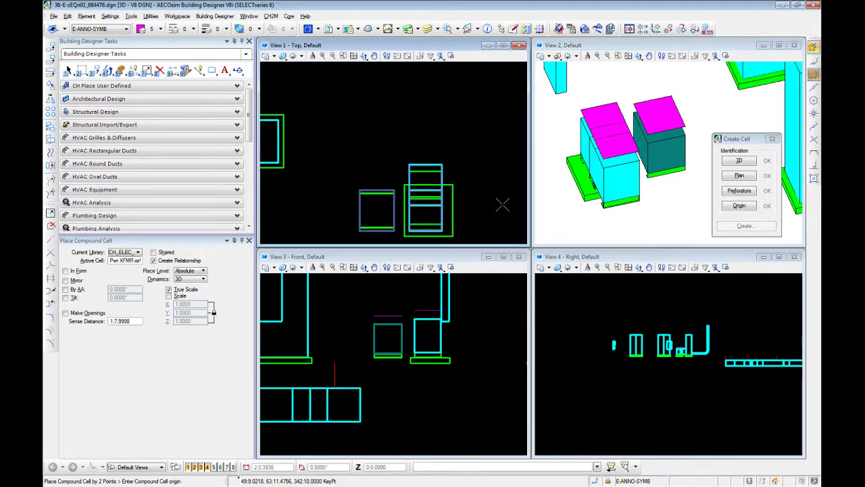
pyautogui.press('Escape')
pyautogui.moveTo(441, 168); pyautogui.dragTo(485, 168)
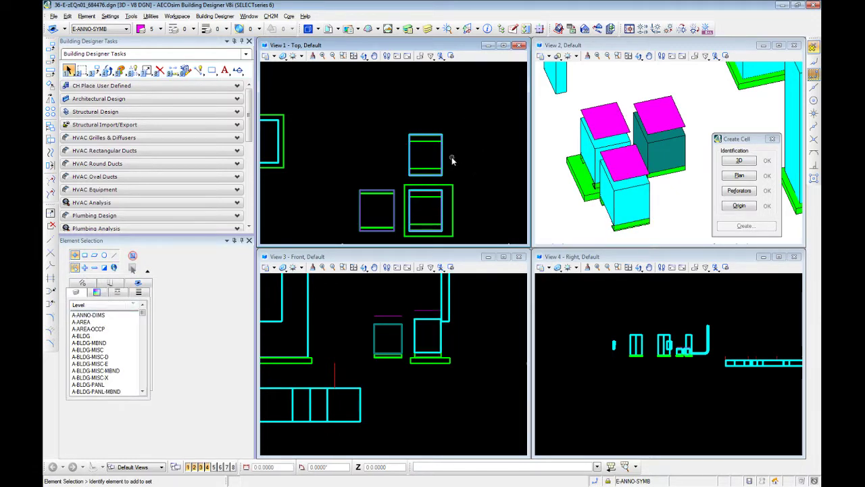
# Delete the old transformer cell and move the cyan box into the green pad outline
pyautogui.click(590, 130)
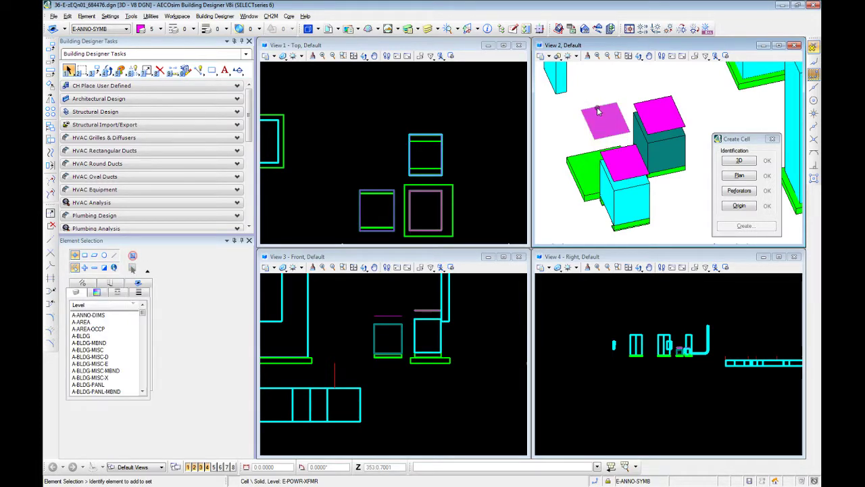
pyautogui.press('Delete')
pyautogui.click(446, 161)
pyautogui.moveTo(446, 160); pyautogui.dragTo(452, 211)
pyautogui.click(451, 209)
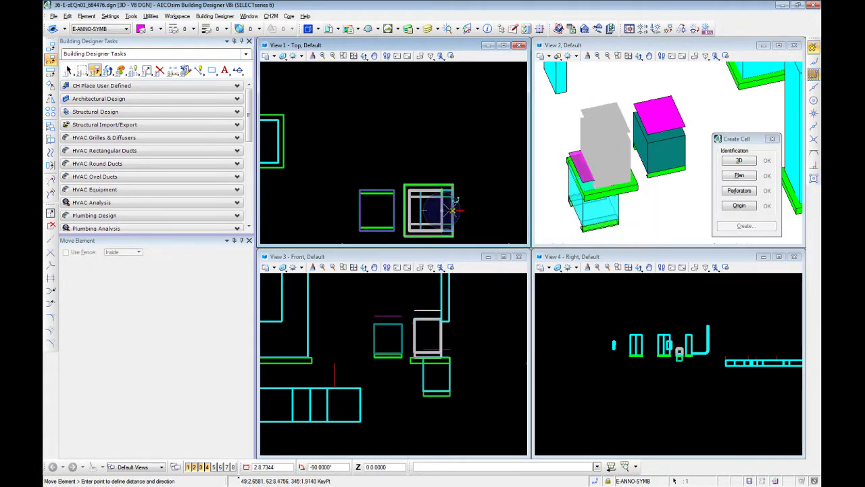
pyautogui.rightClick(470, 173)
# Delete the leftover cyan box on the left
pyautogui.scroll(1, 469, 176)
pyautogui.scroll(-1, 452, 188)
pyautogui.click(387, 207)
pyautogui.press('Delete')
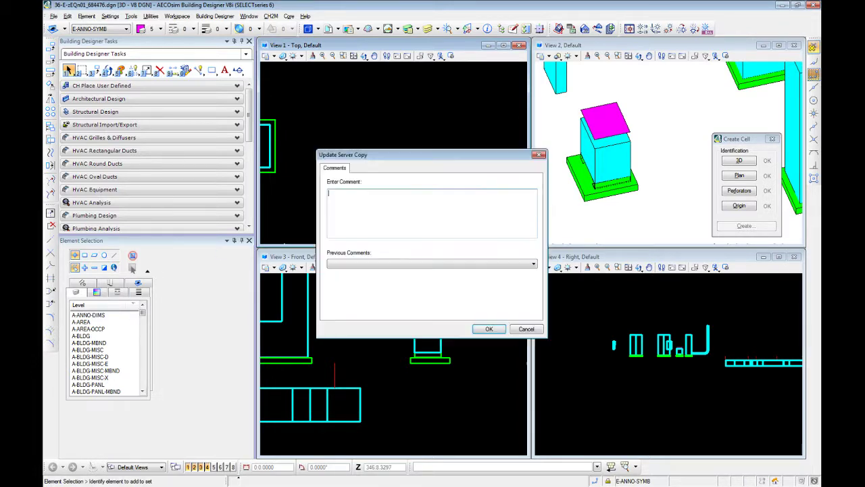
# Confirm the server copy update for 36-E-zEQn01_684476.dgn and close the Create Cell panel
pyautogui.click(491, 330)
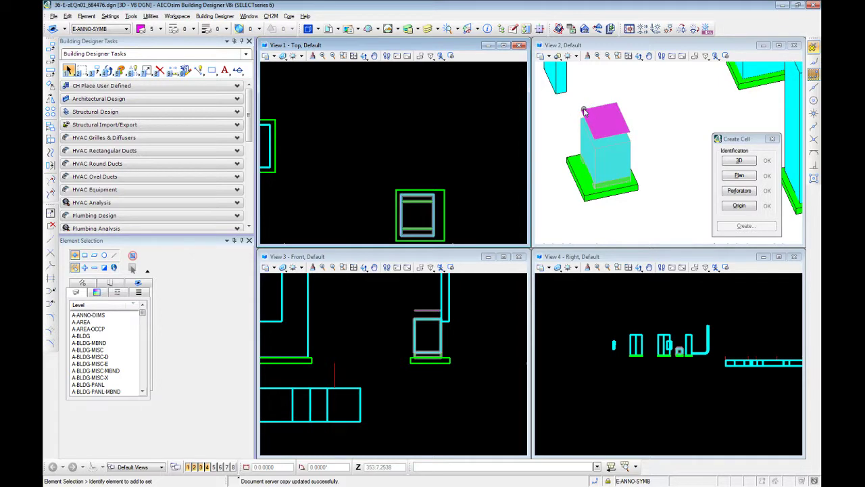
pyautogui.scroll(-5, 585, 112)
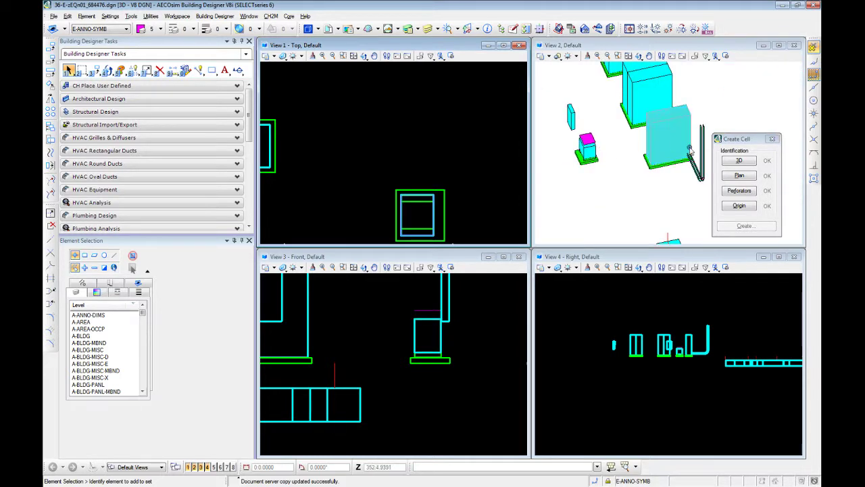
pyautogui.click(773, 139)
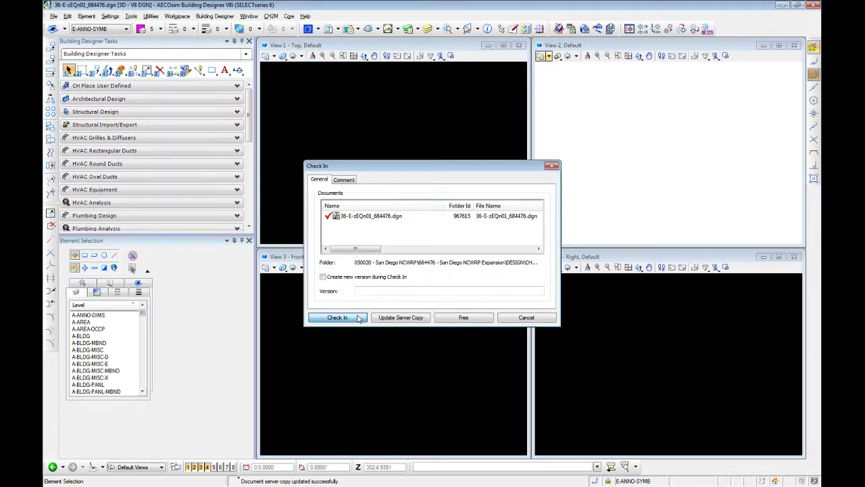
# Check in the equipment file and accept adding the CH2M setup element to 36-E-c3Dn01_684476.dgn
pyautogui.click(337, 317)
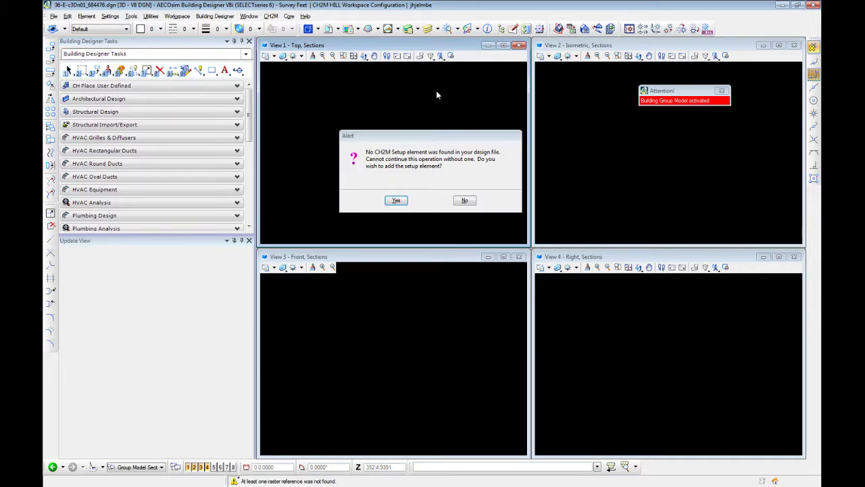
pyautogui.click(402, 202)
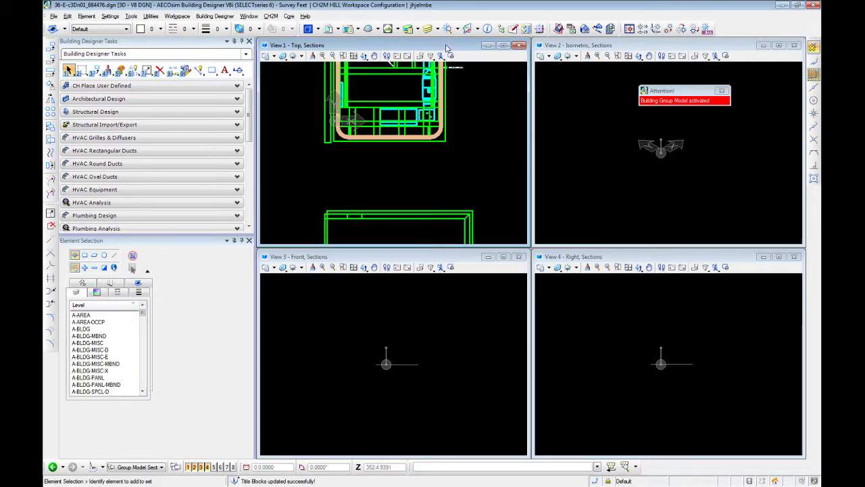
# Run the 36-ExFPn01_684476 floor plan extraction from Drawing Extraction Manager
pyautogui.click(559, 31)
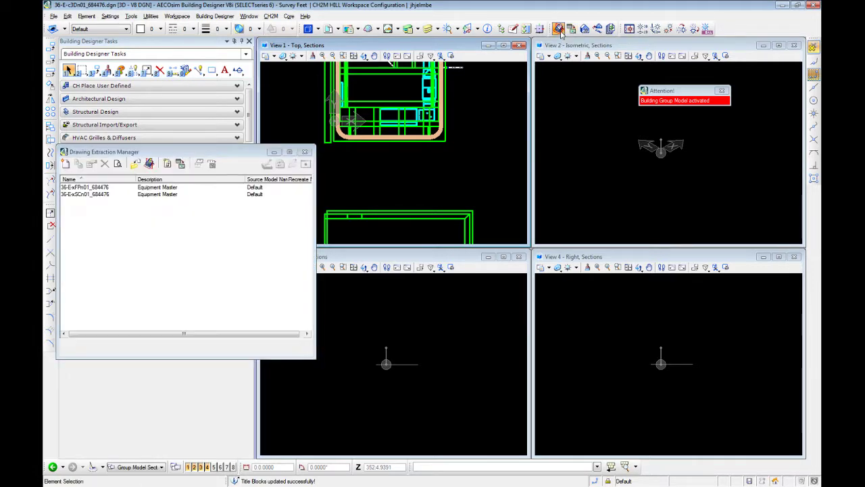
pyautogui.click(247, 188)
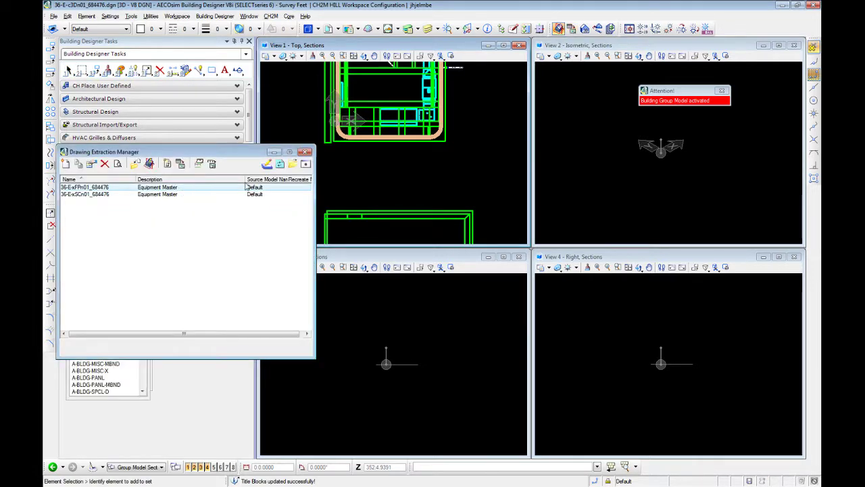
pyautogui.click(267, 166)
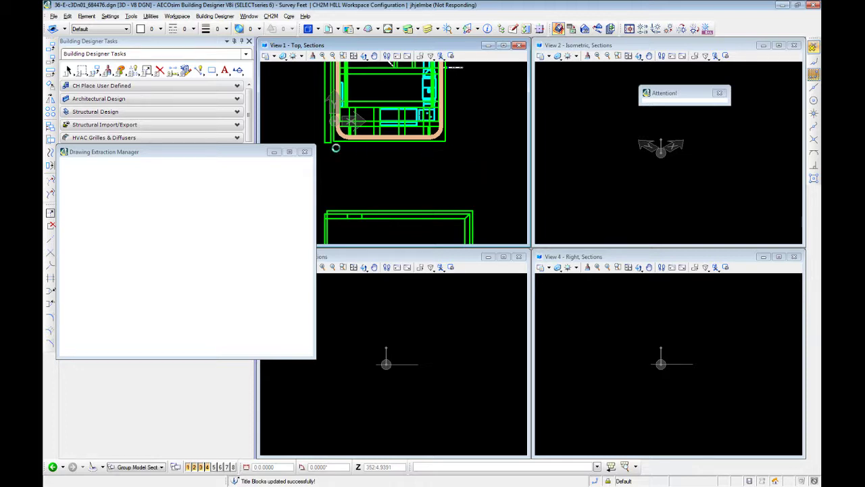
# Move the unresponsive Drawing Extraction Manager aside and try to close it
pyautogui.moveTo(228, 153); pyautogui.dragTo(247, 128)
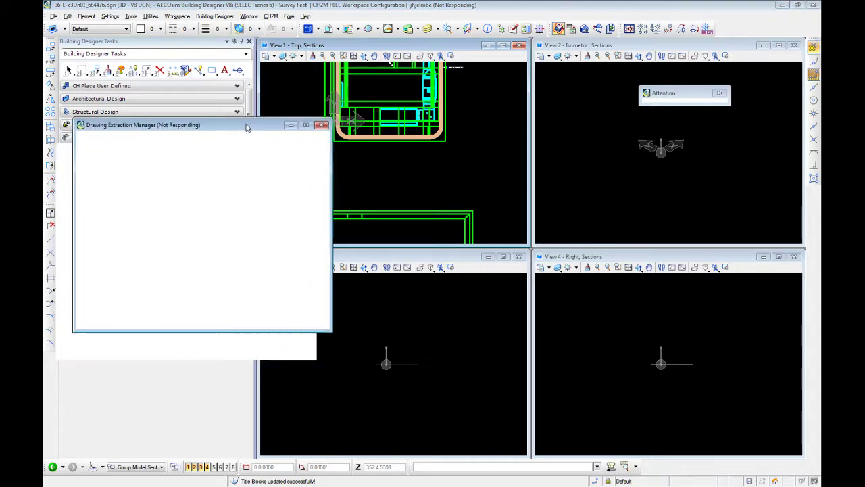
pyautogui.click(322, 126)
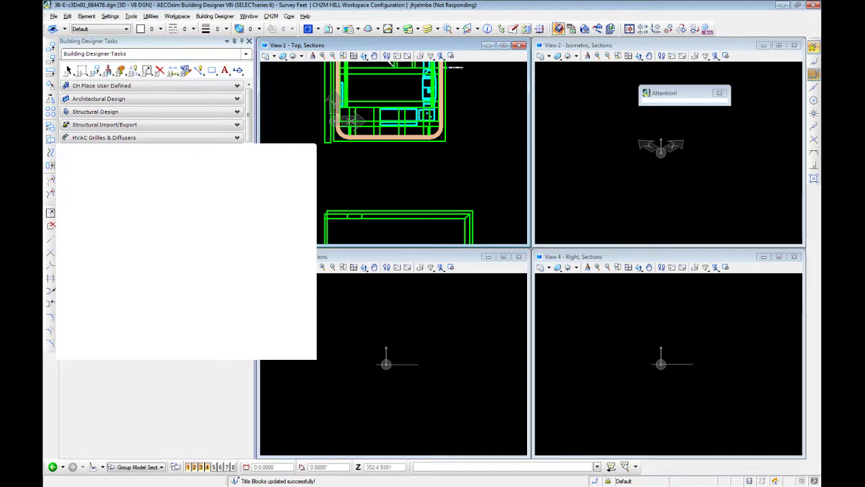
pyautogui.hotkey('alt', 'Tab')
pyautogui.hotkey('alt', 'Tab')
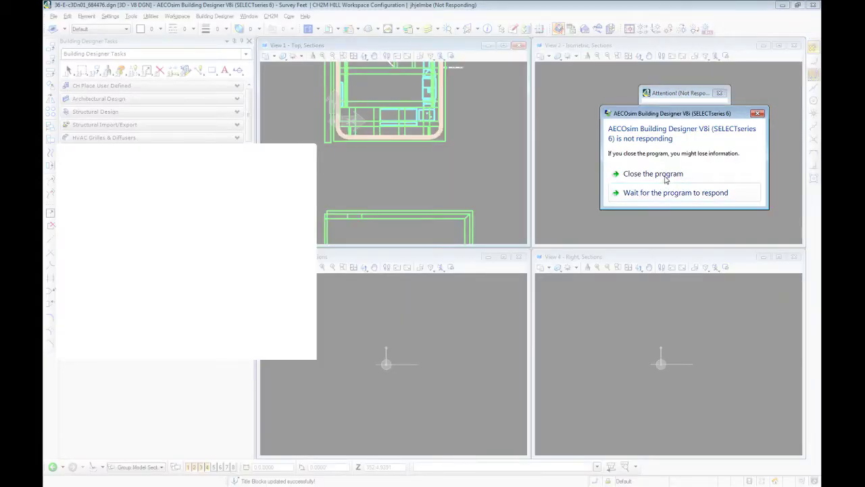
# Force-close the frozen AECOsim Building Designer from the Windows not-responding dialog
pyautogui.click(666, 177)
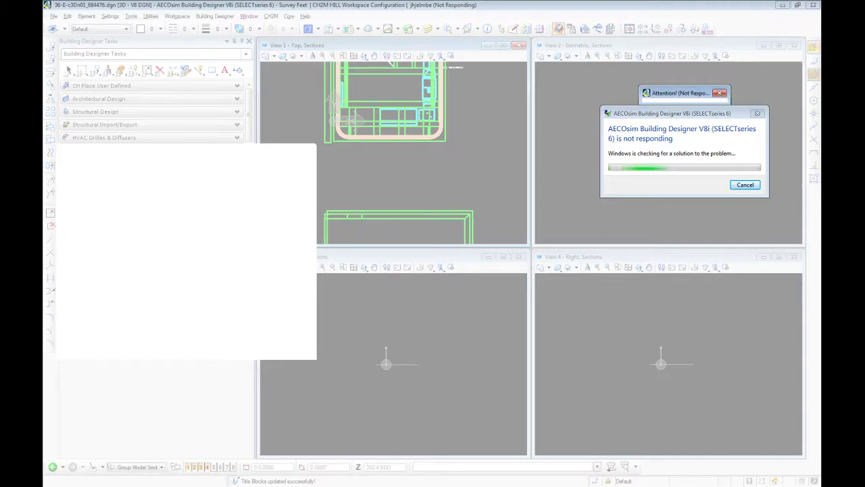
pyautogui.hotkey('alt', 'Tab')
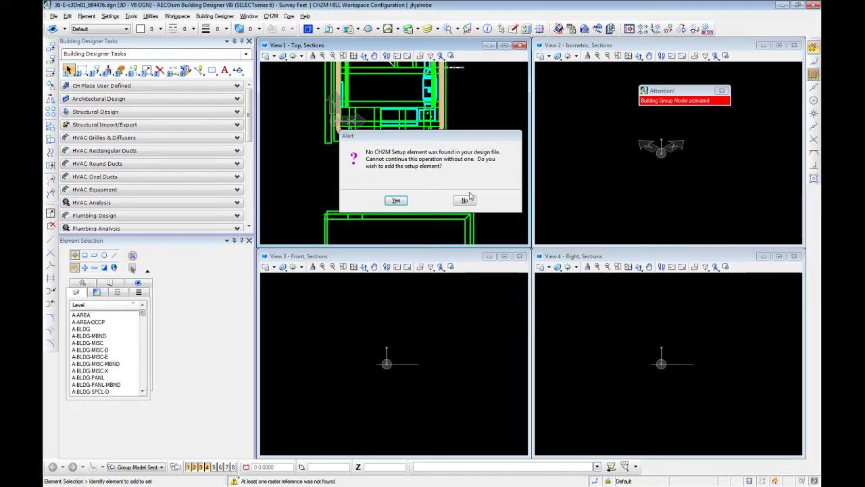
# Decline the CH2M setup element, acknowledge the setup message, and activate the Default Views group
pyautogui.click(465, 201)
pyautogui.click(433, 202)
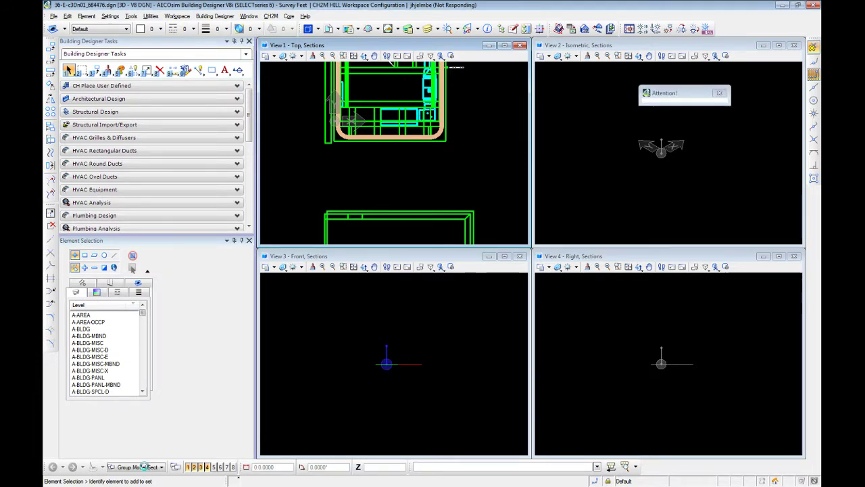
pyautogui.click(143, 466)
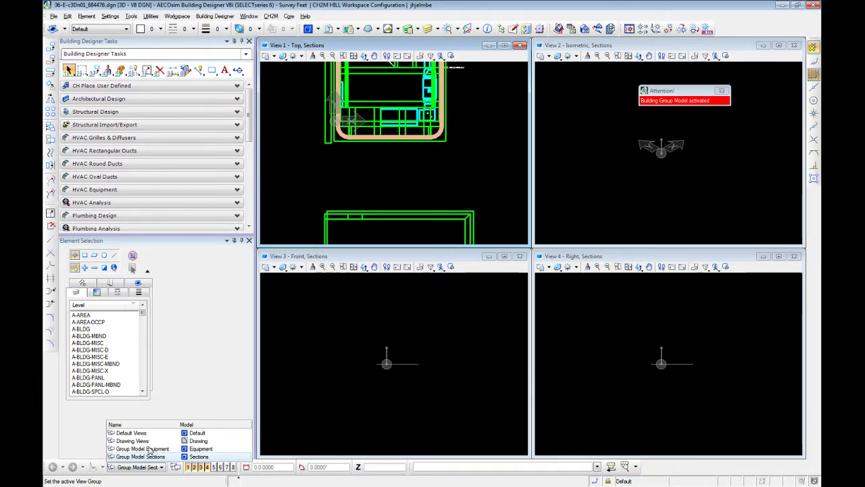
pyautogui.click(131, 433)
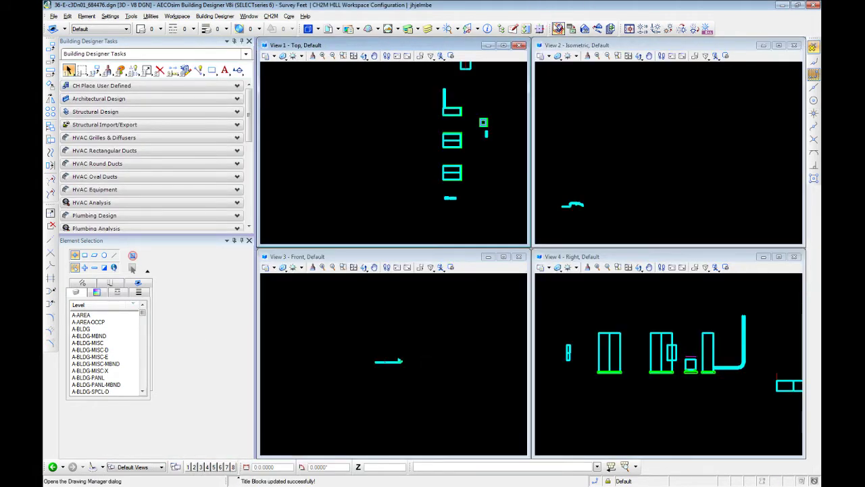
# Open the 36-ExFPn01_684476 floor plan drawing and fit the whole extracted plan in View 8
pyautogui.click(558, 29)
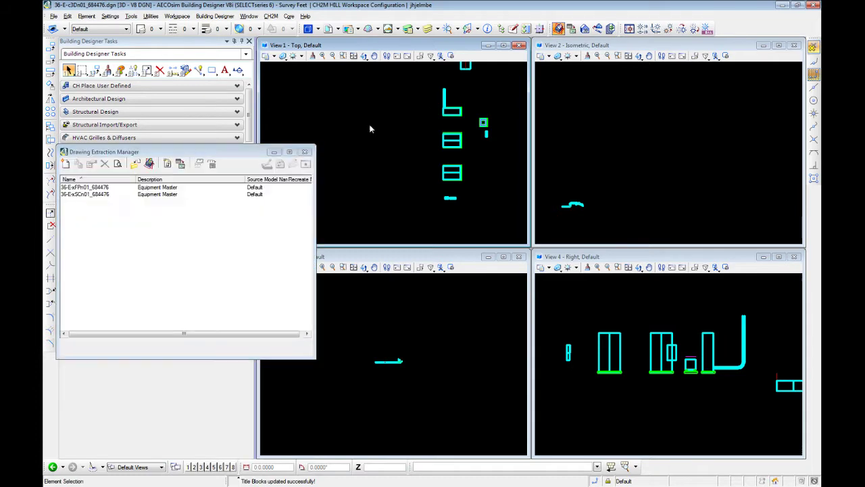
pyautogui.click(151, 187)
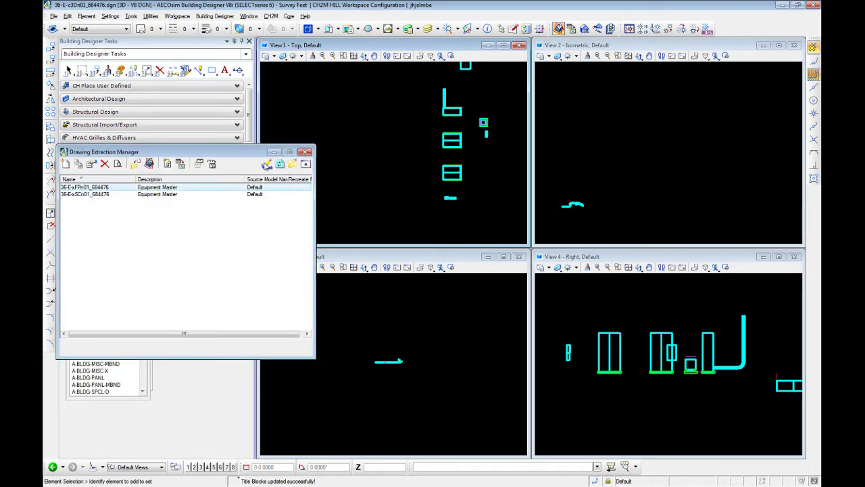
pyautogui.click(266, 164)
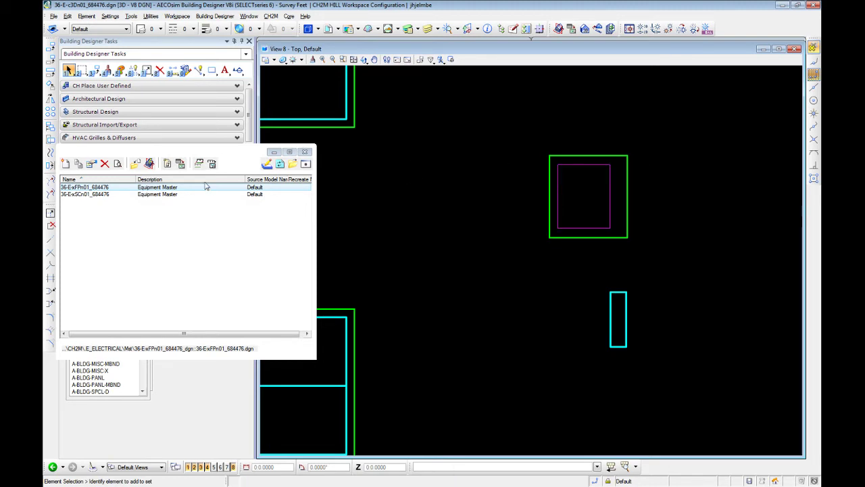
pyautogui.scroll(-5, 422, 236)
pyautogui.moveTo(422, 237); pyautogui.dragTo(522, 289, button='middle')
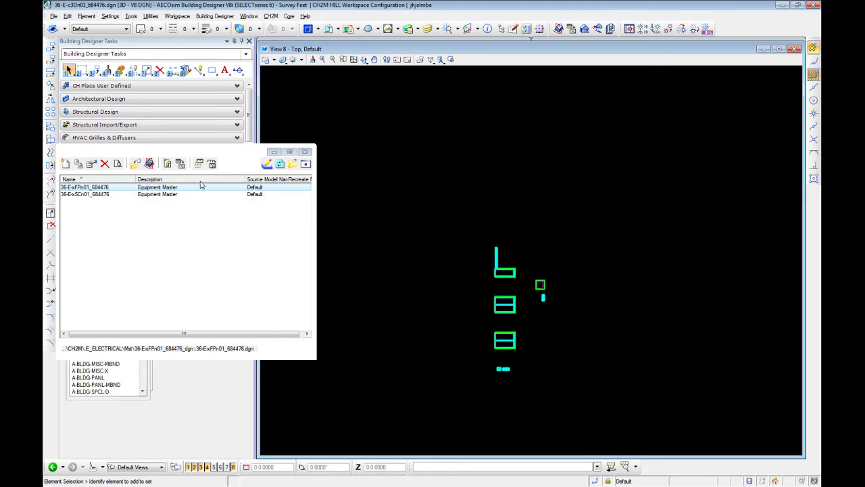